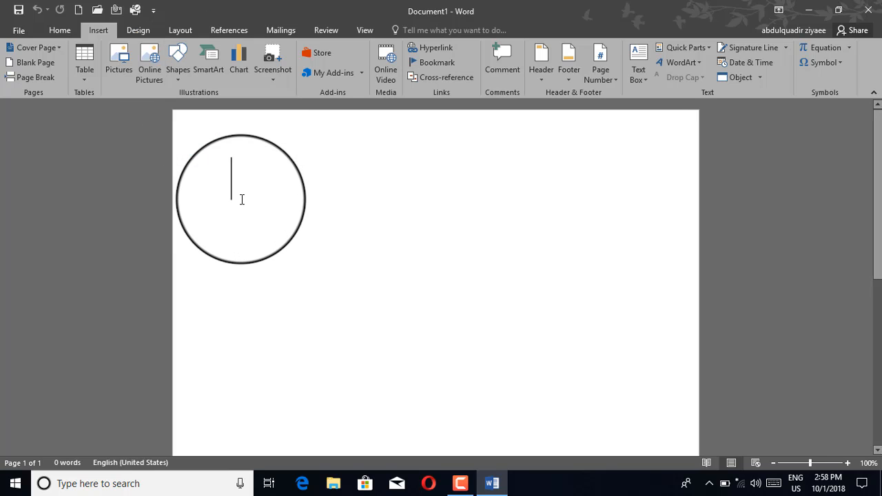
# Draw a rectangle about 4.73" wide and 1.67" high near the top of the blank page
pyautogui.click(181, 63)
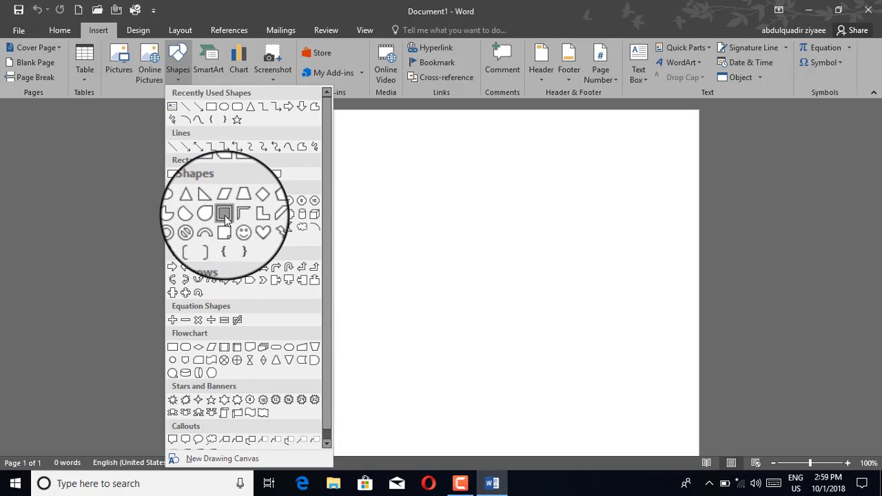
pyautogui.click(211, 110)
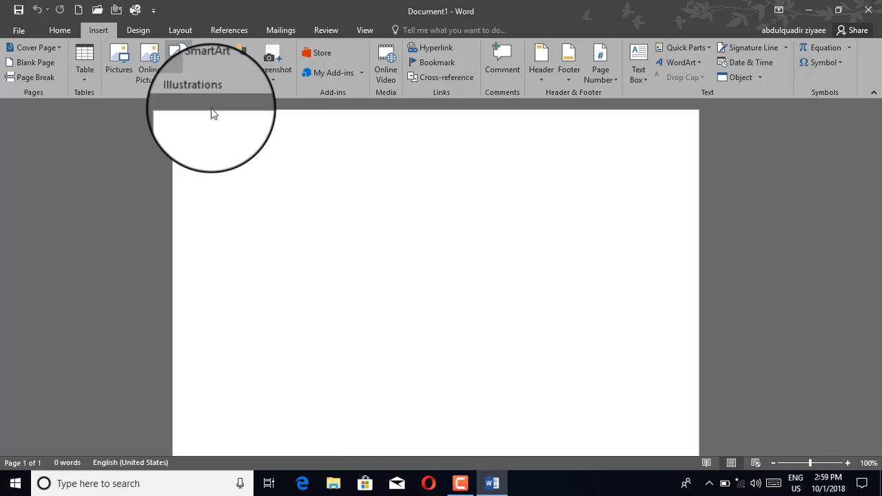
pyautogui.moveTo(257, 166); pyautogui.dragTo(346, 247)
pyautogui.moveTo(402, 246); pyautogui.dragTo(560, 269)
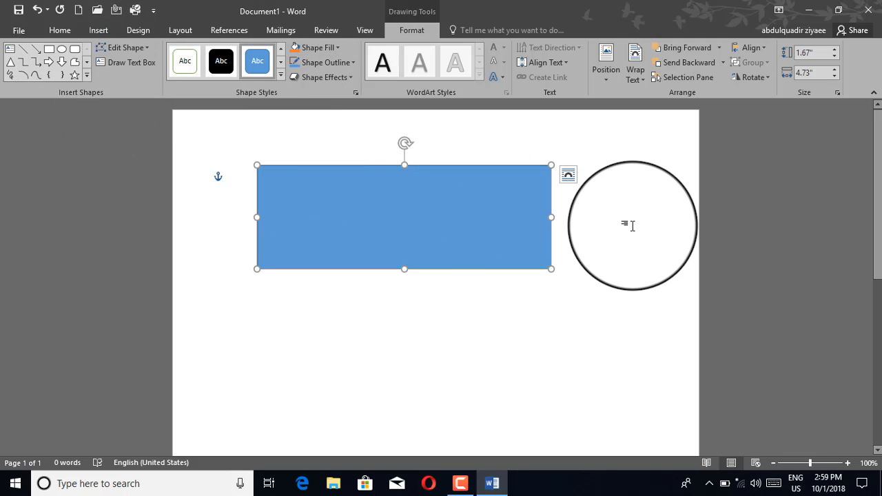
pyautogui.click(632, 225)
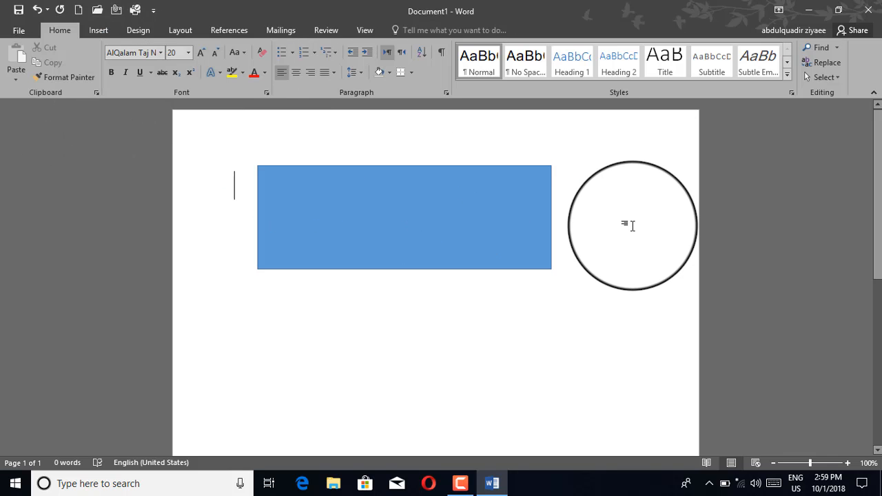
pyautogui.moveTo(631, 225); pyautogui.dragTo(411, 220)
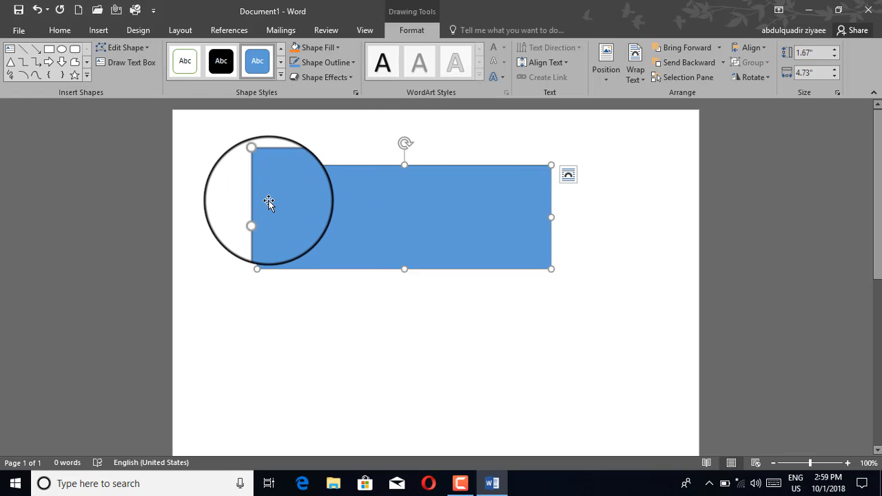
# Draw a five-point star about 2.82" wide and 1.88" high and centre it just below the rectangle
pyautogui.click(86, 76)
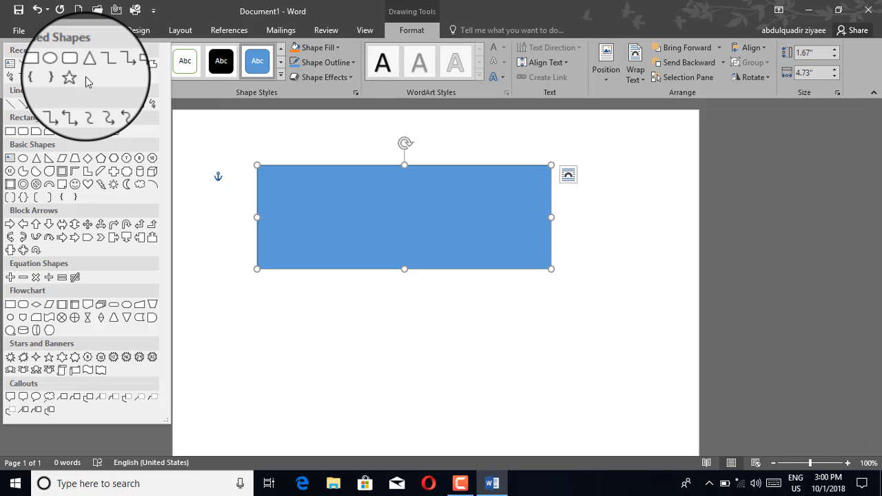
pyautogui.click(74, 78)
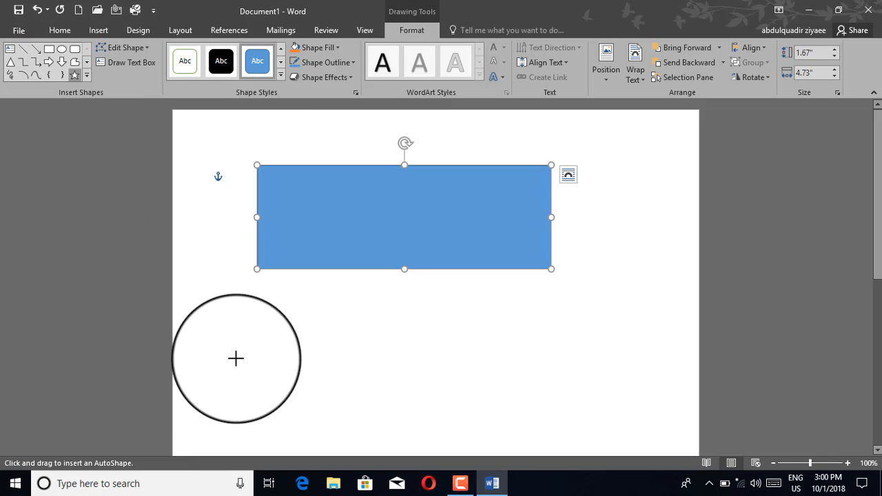
pyautogui.moveTo(266, 319); pyautogui.dragTo(441, 436)
pyautogui.moveTo(359, 393); pyautogui.dragTo(402, 352)
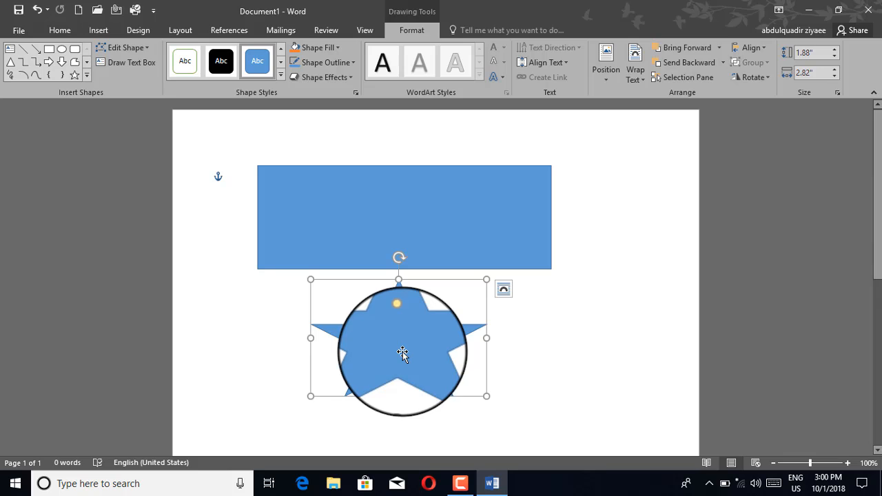
# Change the rectangle into the "no" symbol, a ring with a diagonal bar, from the basic shapes
pyautogui.click(299, 222)
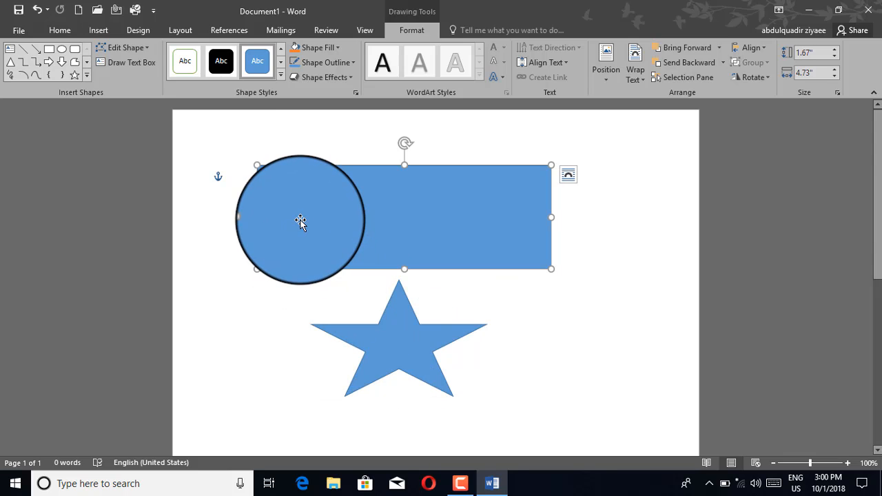
pyautogui.click(116, 49)
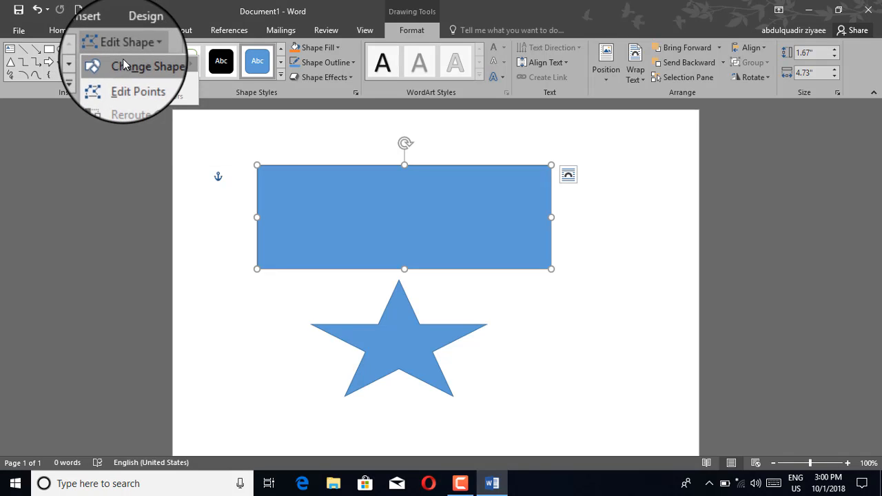
pyautogui.moveTo(125, 64)
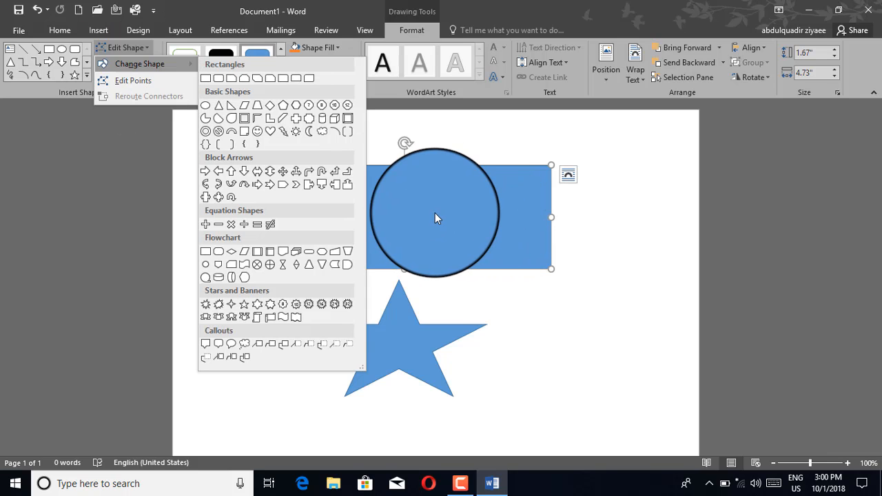
pyautogui.click(435, 213)
pyautogui.moveTo(434, 218); pyautogui.dragTo(372, 222)
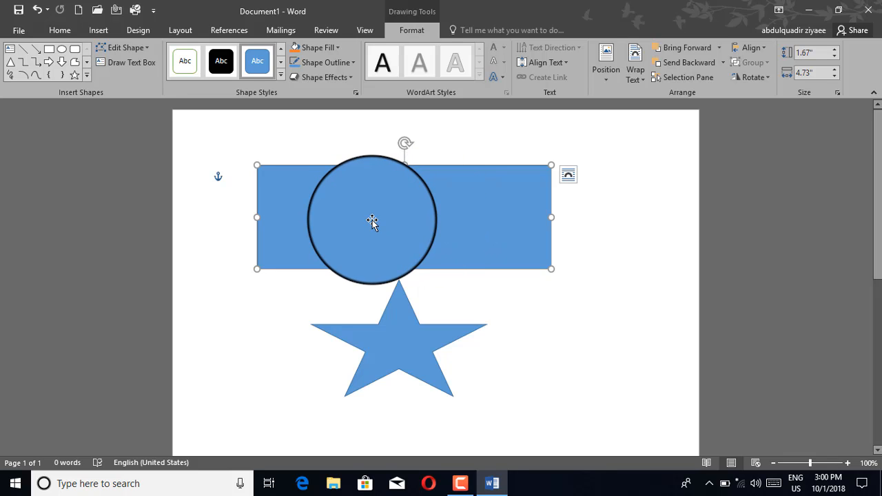
pyautogui.click(113, 48)
pyautogui.moveTo(126, 64)
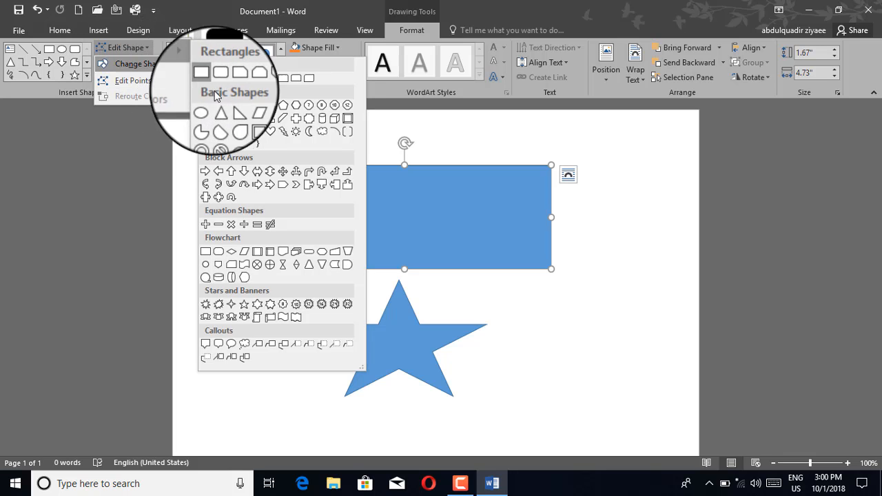
pyautogui.click(218, 132)
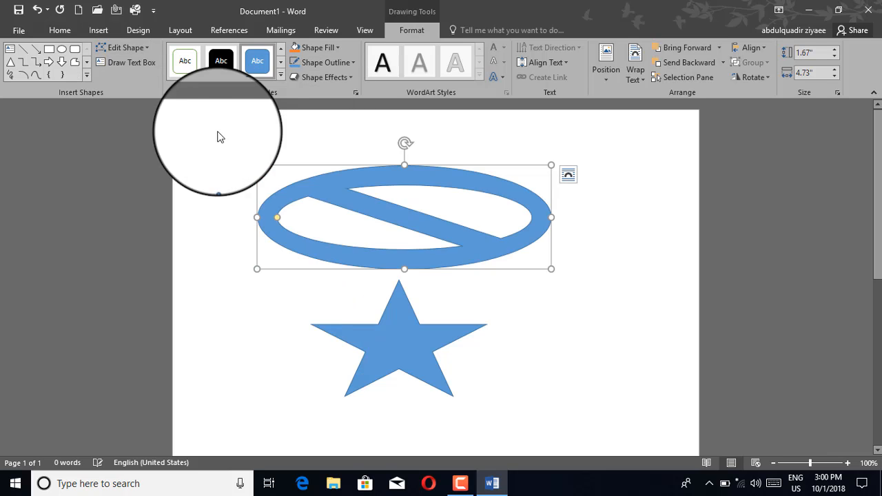
# Change the star below the "no" symbol into an up block arrow
pyautogui.click(398, 363)
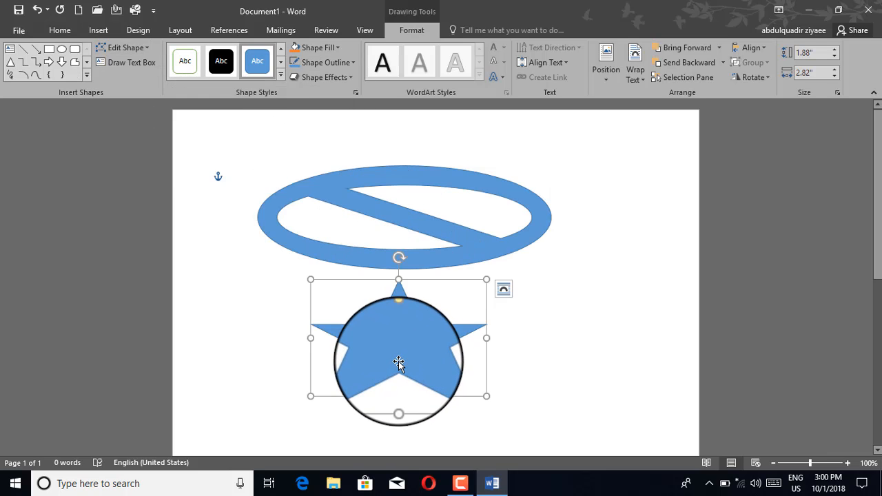
pyautogui.click(124, 51)
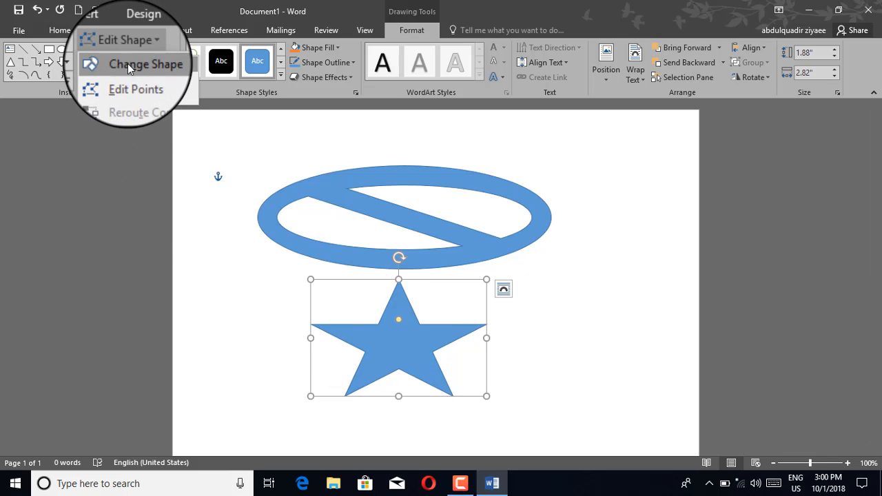
pyautogui.moveTo(127, 63)
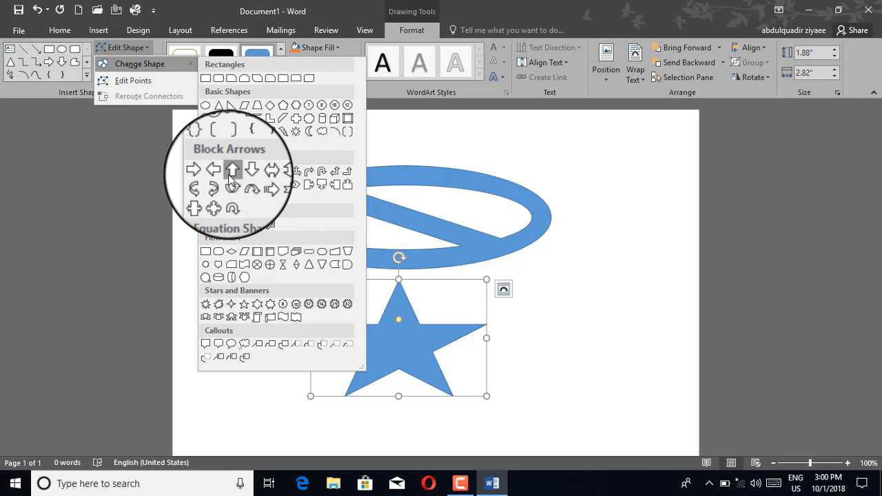
pyautogui.click(229, 174)
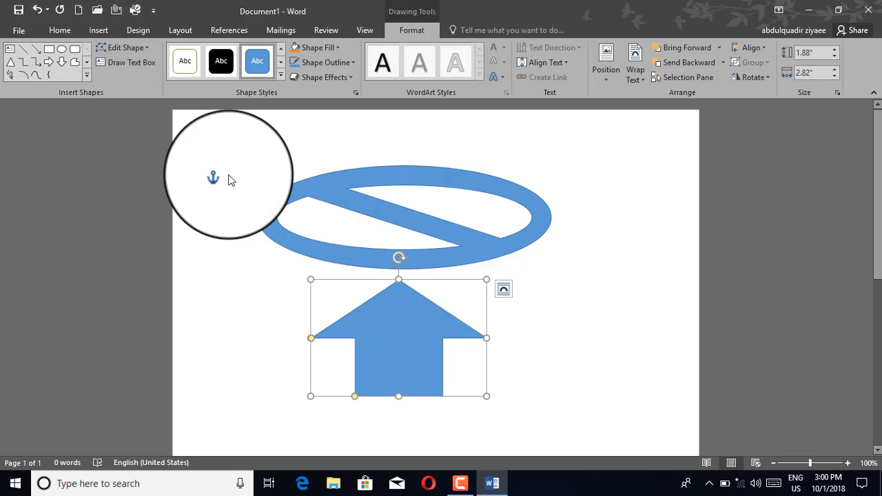
# Edit the points of the "no" symbol, moving the inner corners of both openings and curving the lower opening's edge
pyautogui.click(355, 198)
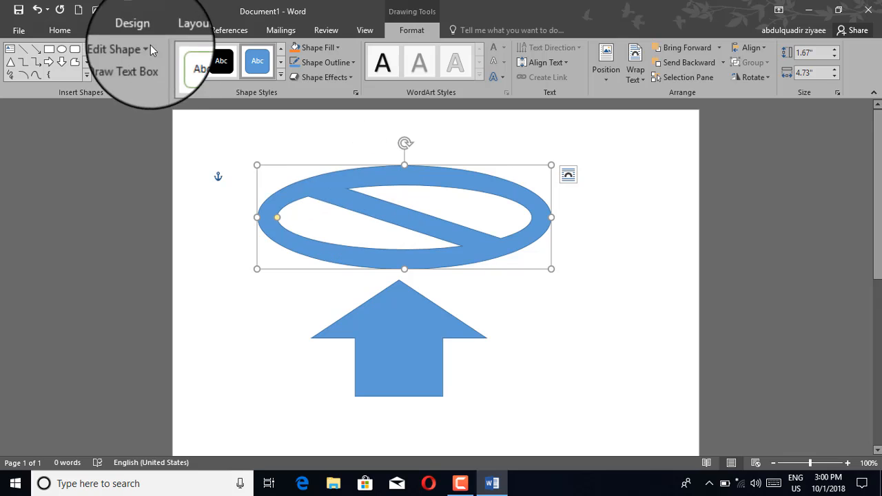
pyautogui.click(126, 45)
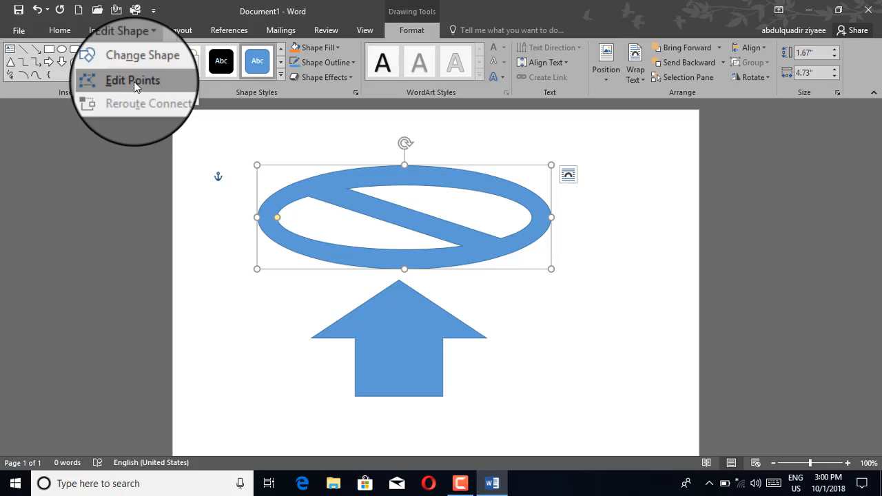
pyautogui.click(133, 81)
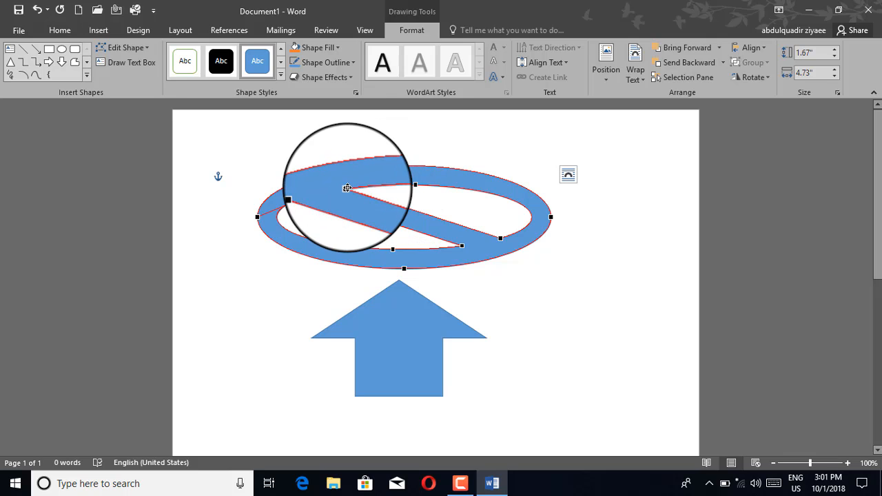
pyautogui.moveTo(347, 188); pyautogui.dragTo(405, 188)
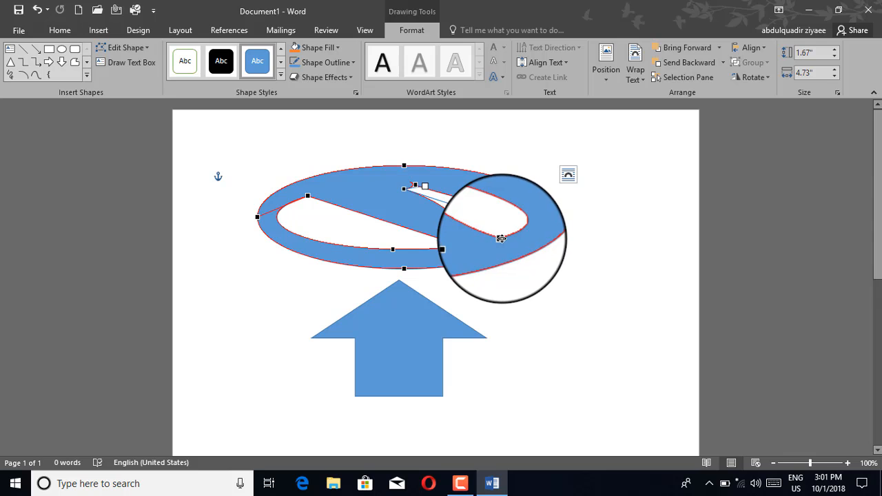
pyautogui.moveTo(507, 231); pyautogui.dragTo(508, 228)
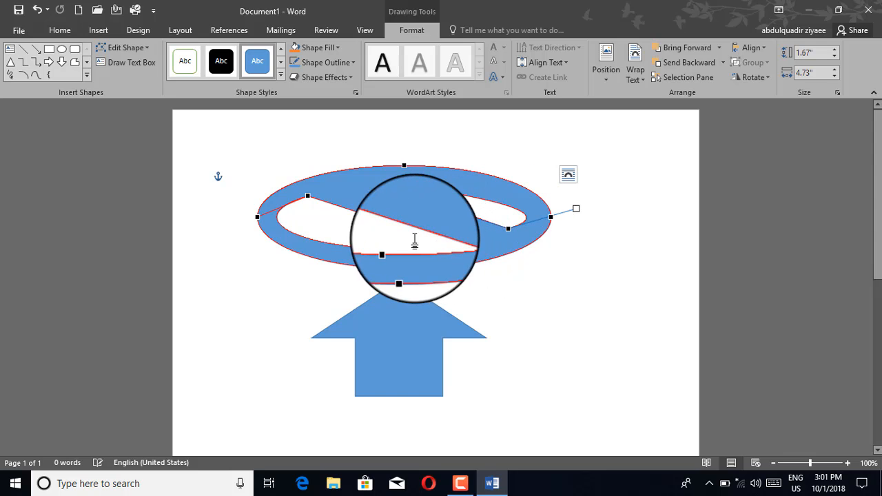
pyautogui.moveTo(305, 197); pyautogui.dragTo(356, 226)
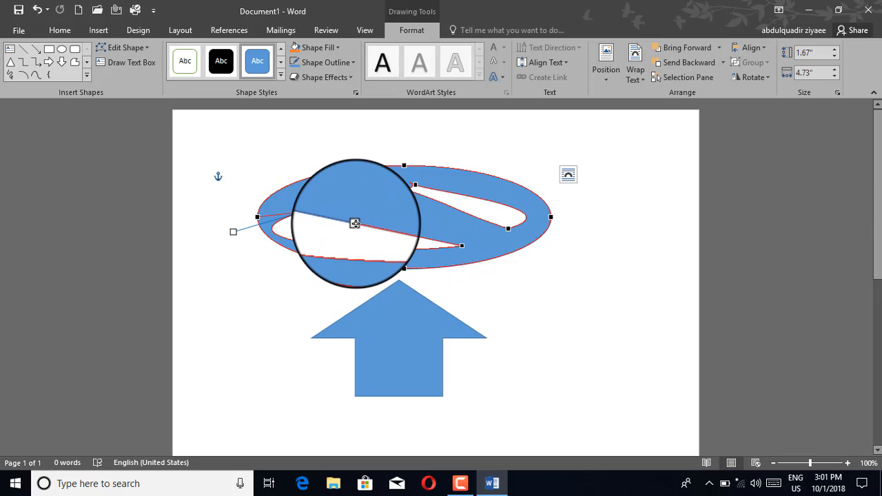
pyautogui.moveTo(352, 231); pyautogui.dragTo(350, 236)
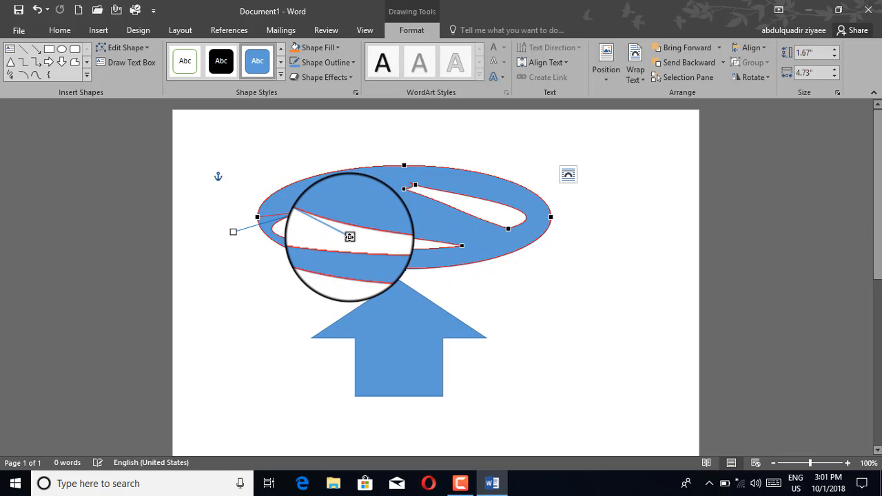
# Edit the arrow's points so the shaft's upper corners meet at the centre, forming two stacked triangles
pyautogui.click(406, 335)
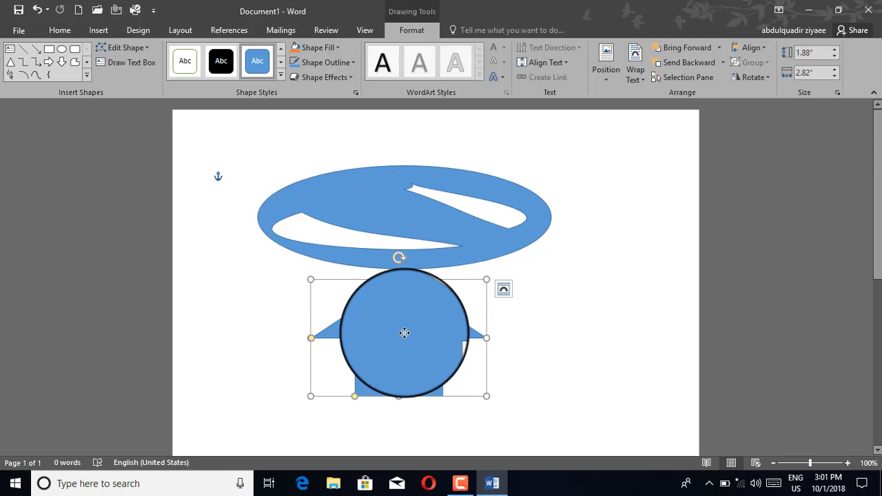
pyautogui.click(121, 50)
pyautogui.click(123, 79)
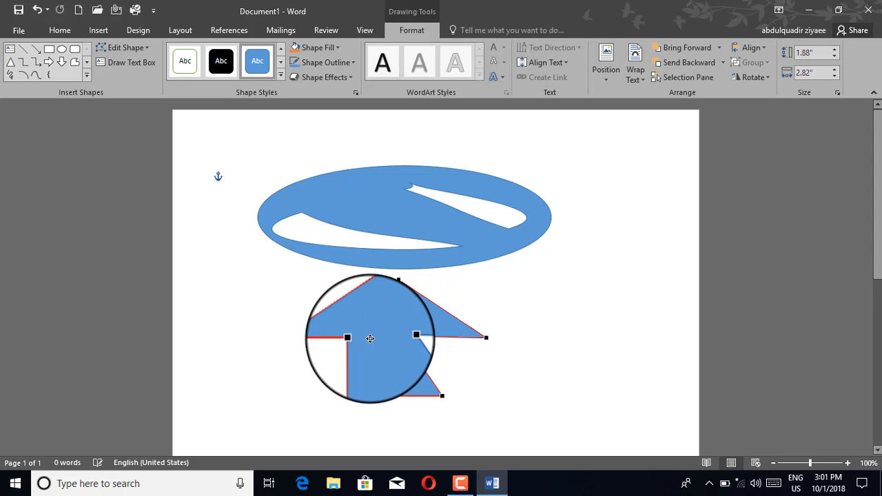
pyautogui.moveTo(370, 338); pyautogui.dragTo(400, 337)
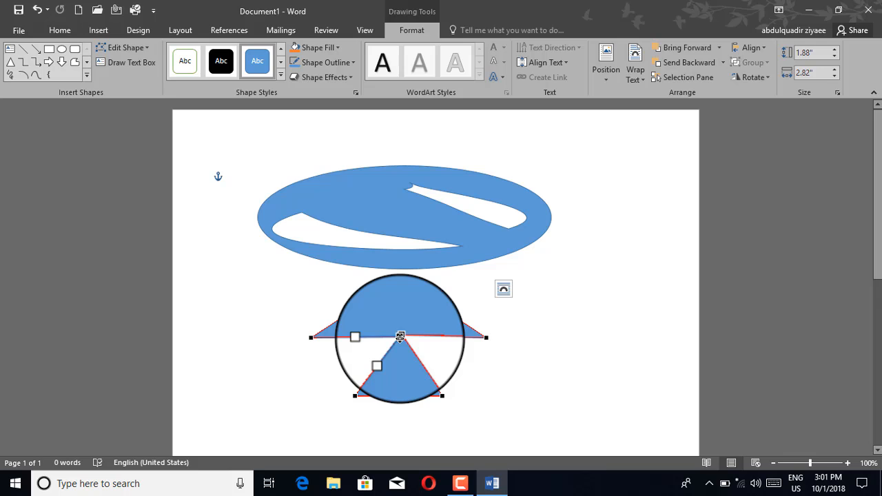
# Apply the black gradient theme style with a shadow to the reshaped "no" symbol
pyautogui.click(364, 210)
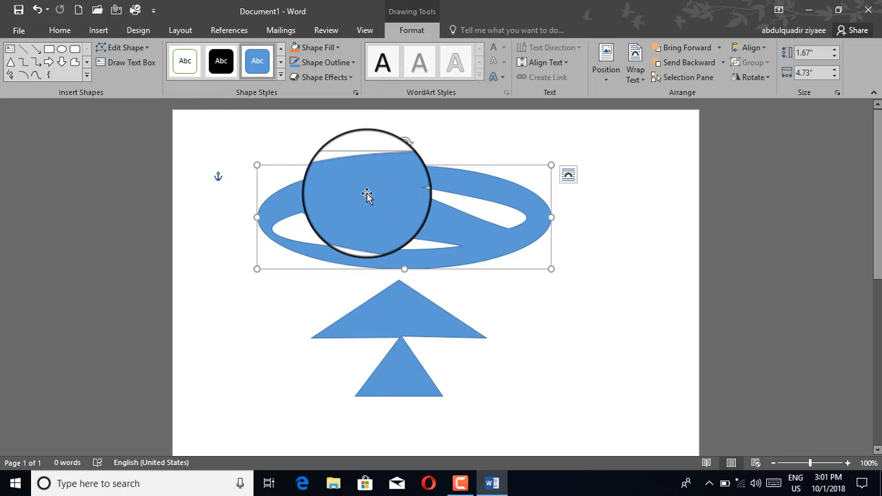
pyautogui.click(279, 77)
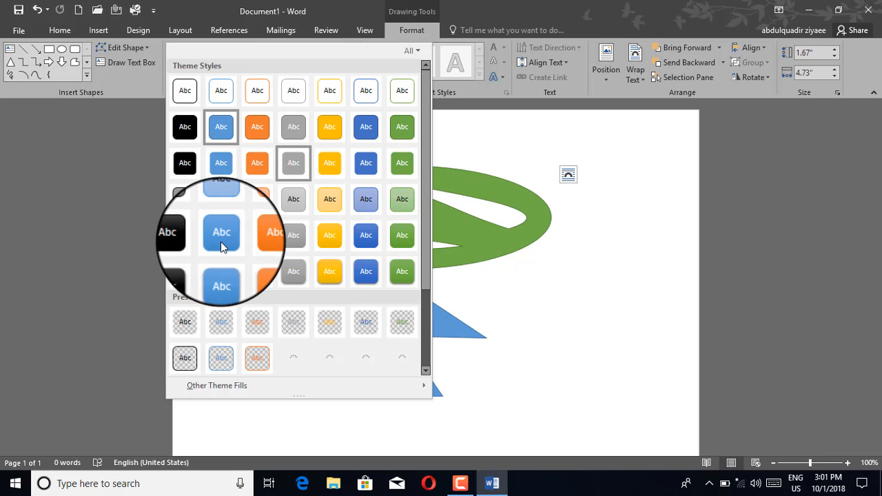
pyautogui.click(183, 273)
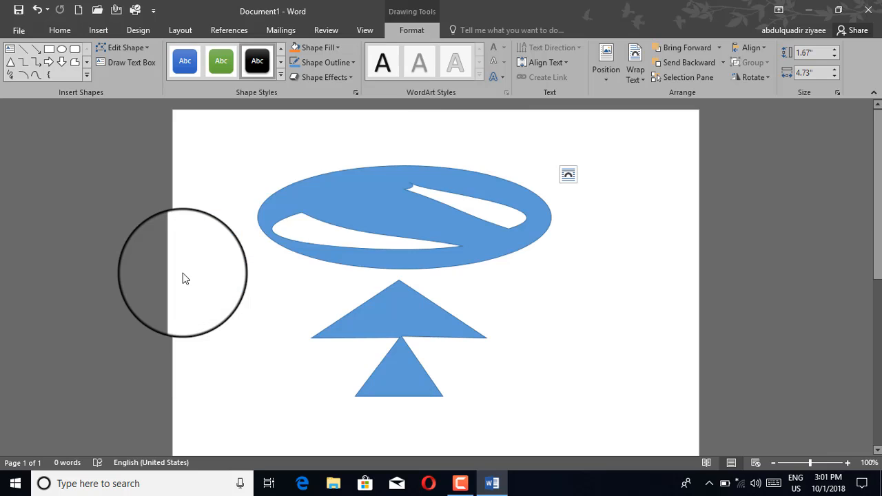
# Try the solid gold theme style and a transparent gray preset on the stacked triangles
pyautogui.click(409, 321)
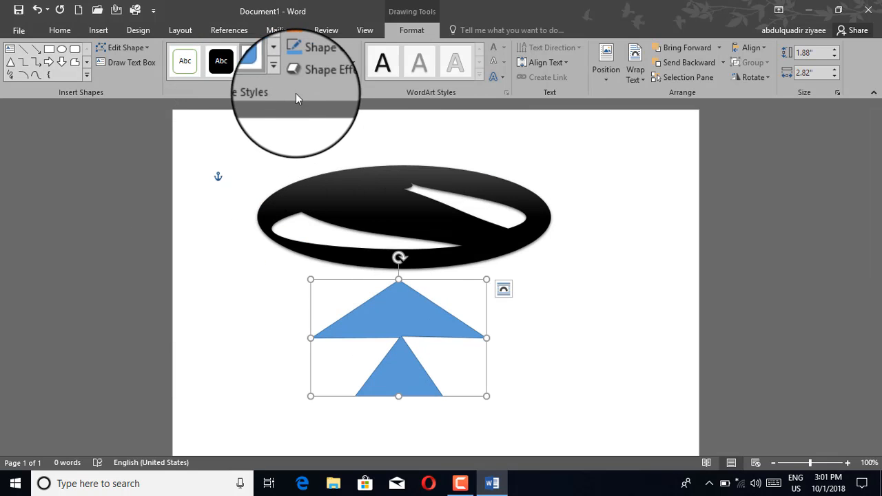
pyautogui.click(281, 78)
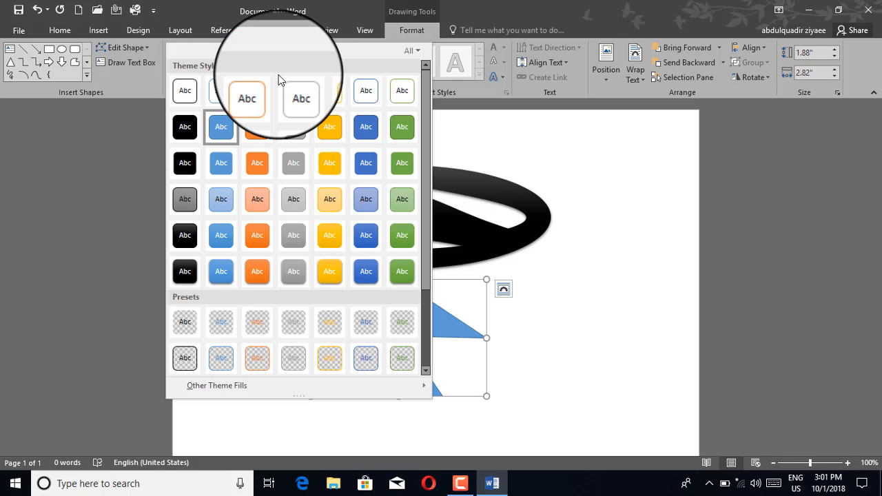
pyautogui.click(328, 137)
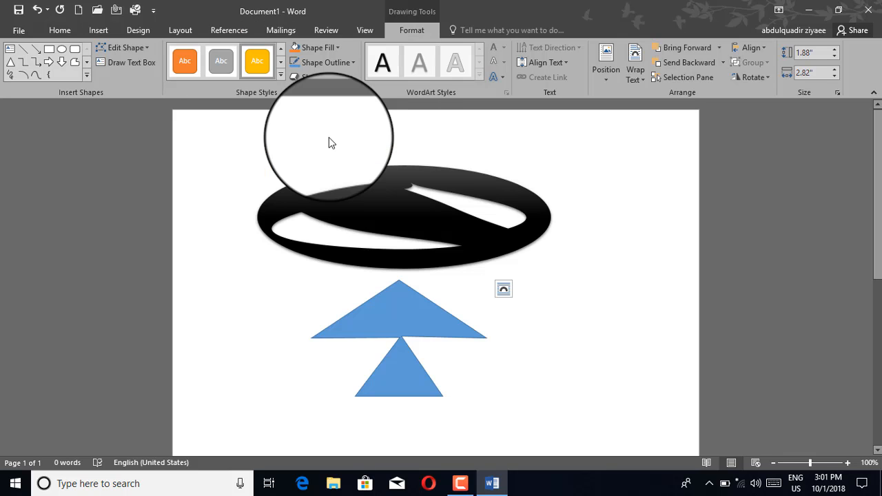
pyautogui.click(280, 77)
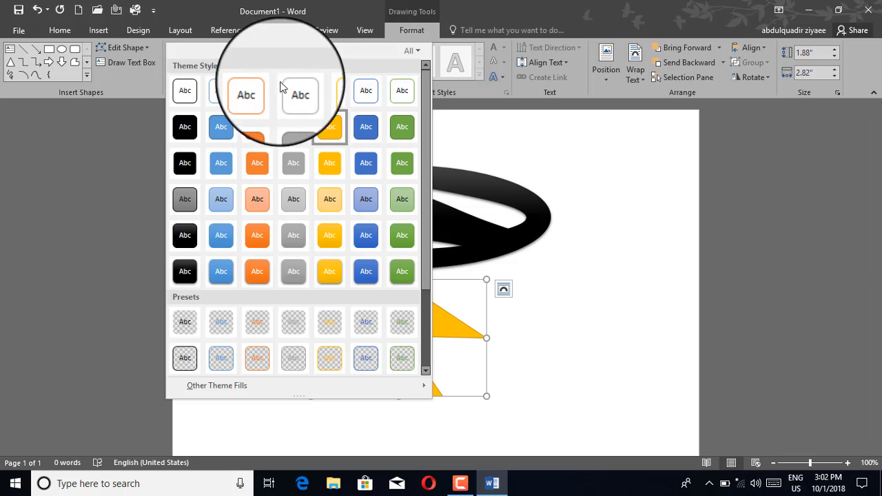
pyautogui.click(286, 325)
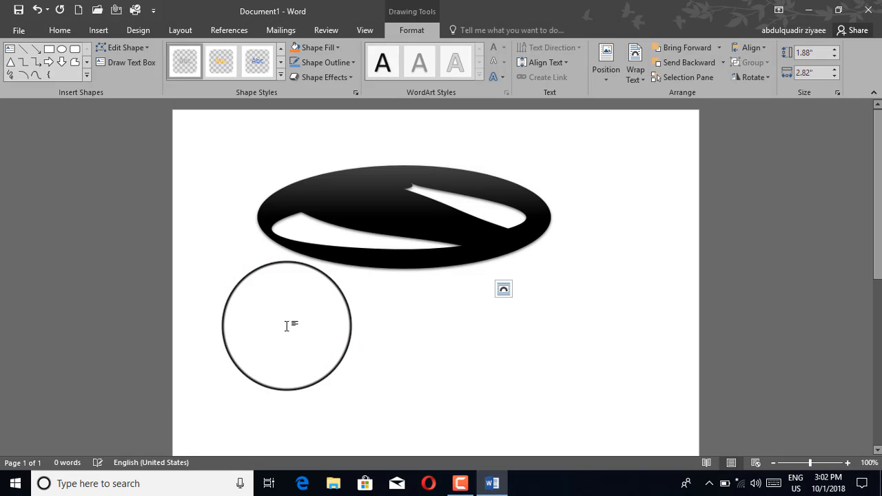
# Apply the darker blue gradient theme style with a shadow to the stacked triangles
pyautogui.click(280, 77)
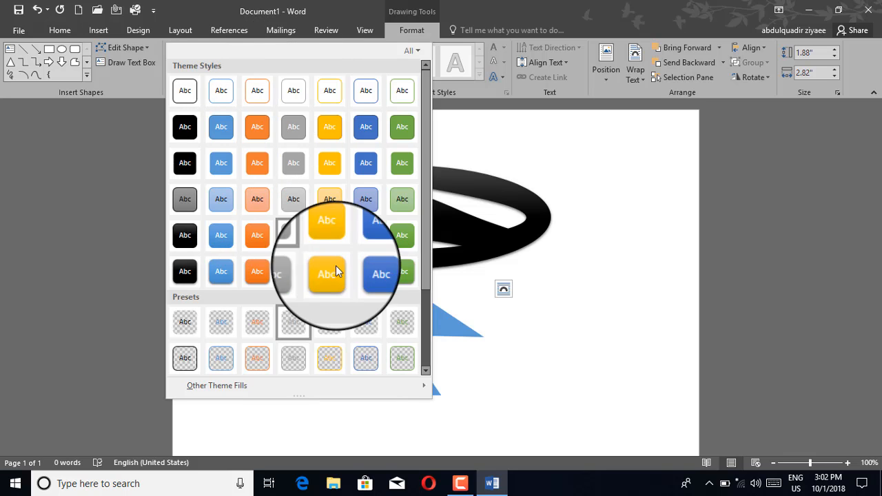
pyautogui.press('Escape')
pyautogui.hotkey('ctrl', 'z')
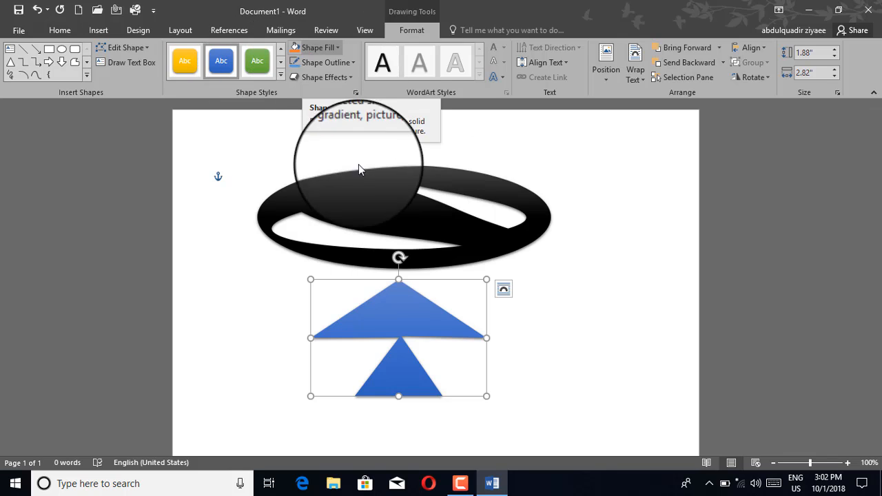
# Fill the reshaped "no" symbol with the standard dark blue color
pyautogui.click(361, 201)
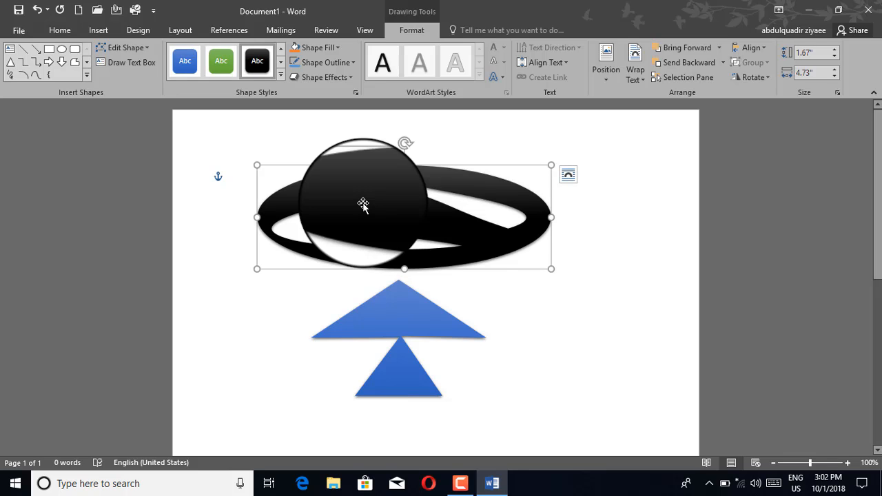
pyautogui.click(317, 48)
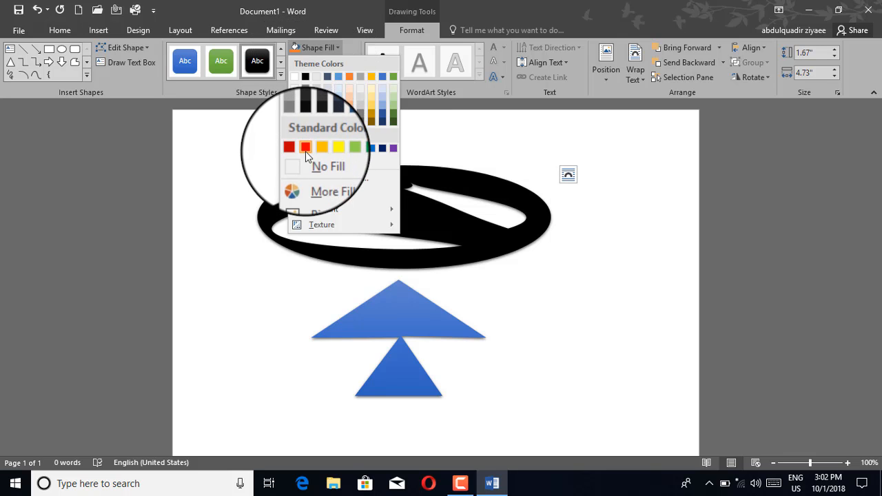
pyautogui.click(383, 148)
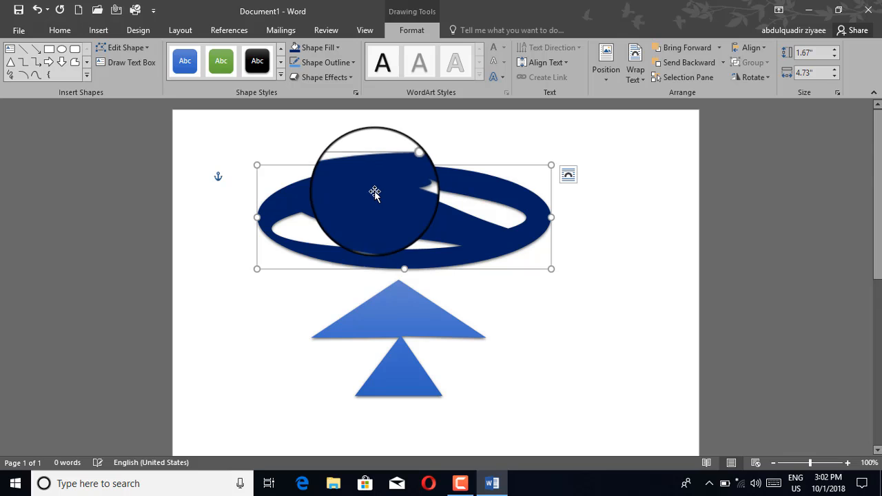
# Remove the fill from the "no" symbol and refill it with standard red
pyautogui.click(316, 47)
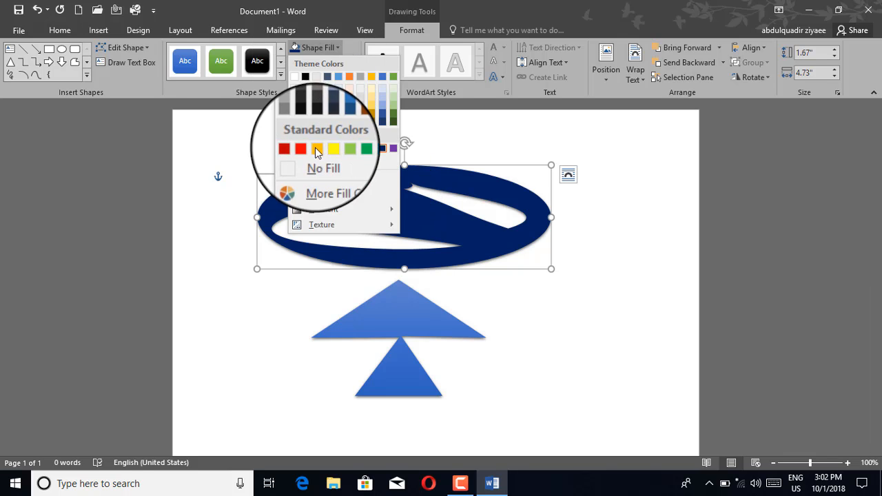
pyautogui.click(317, 161)
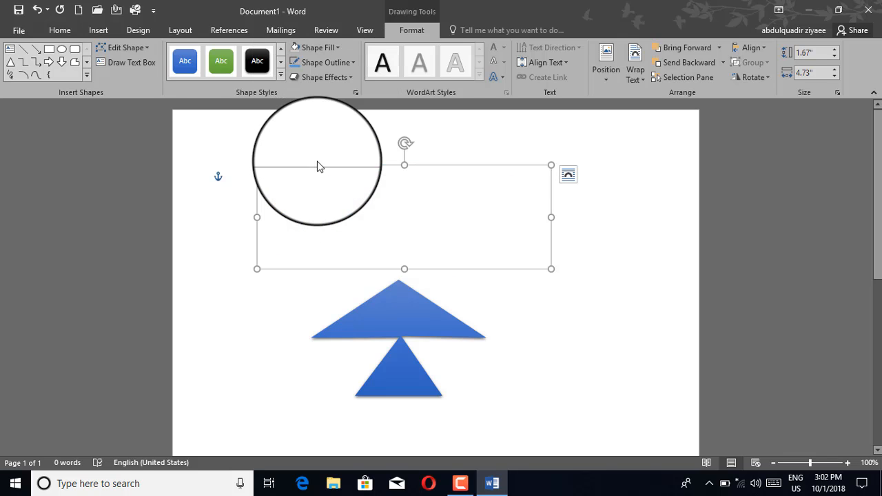
pyautogui.click(316, 48)
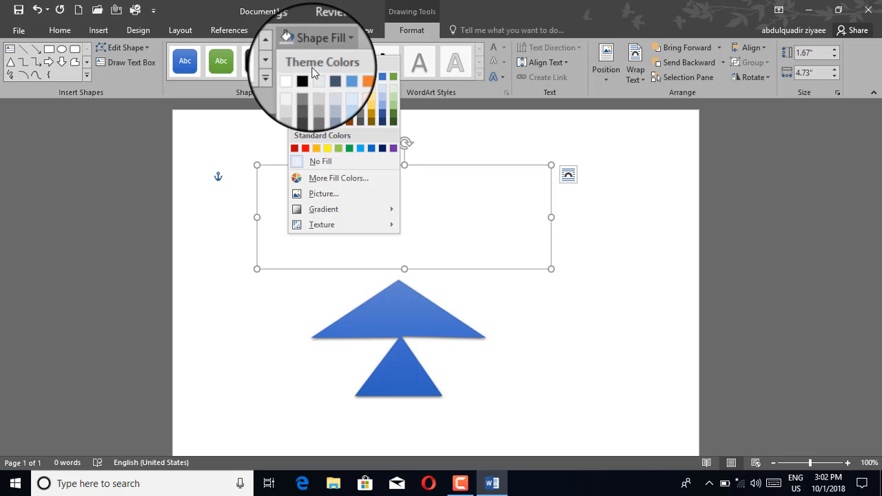
pyautogui.click(305, 149)
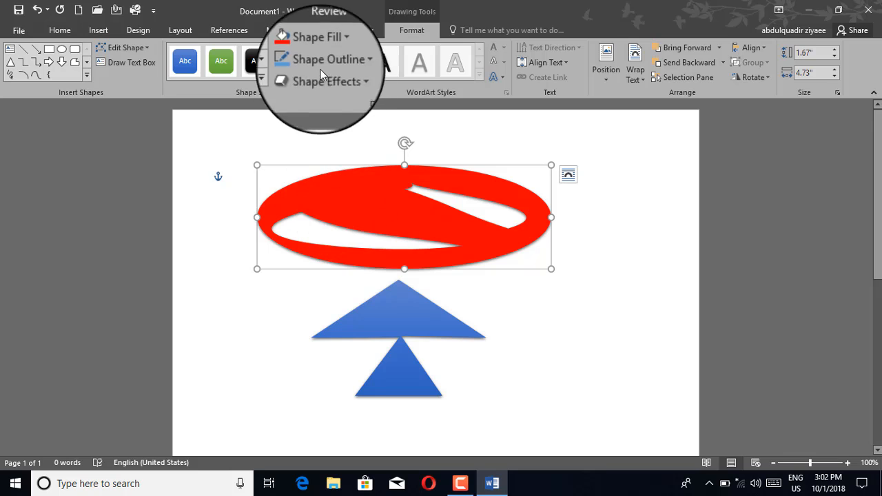
# Try several swatches from the additional fill colors and fill the "no" symbol with the pinkish-red one
pyautogui.click(318, 50)
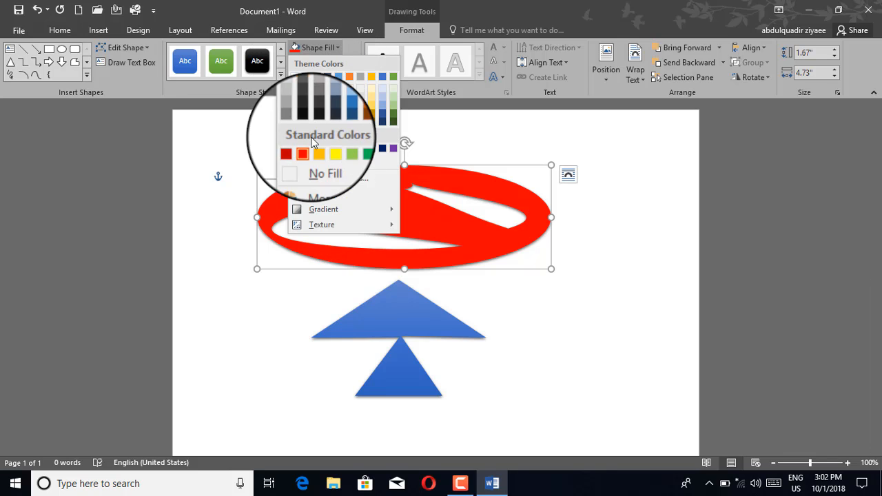
pyautogui.click(320, 180)
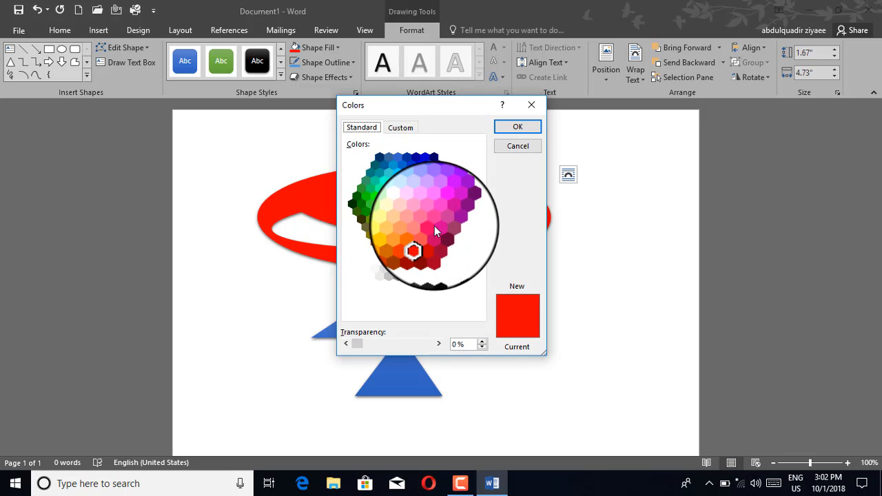
pyautogui.click(426, 233)
pyautogui.click(440, 210)
pyautogui.click(415, 204)
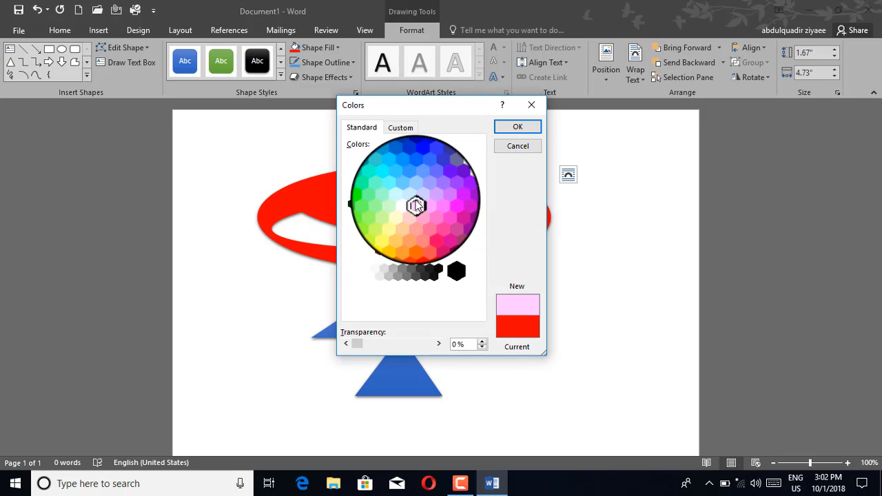
pyautogui.click(398, 218)
pyautogui.click(444, 237)
pyautogui.click(429, 227)
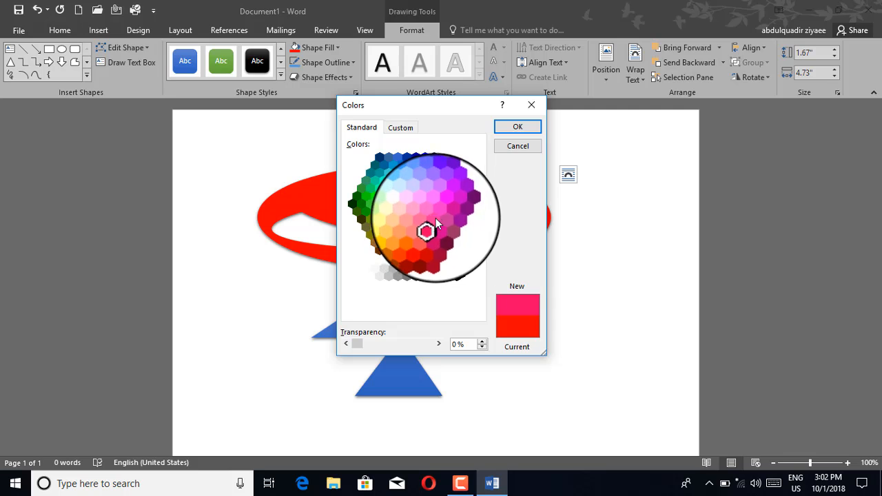
pyautogui.click(434, 222)
pyautogui.click(451, 187)
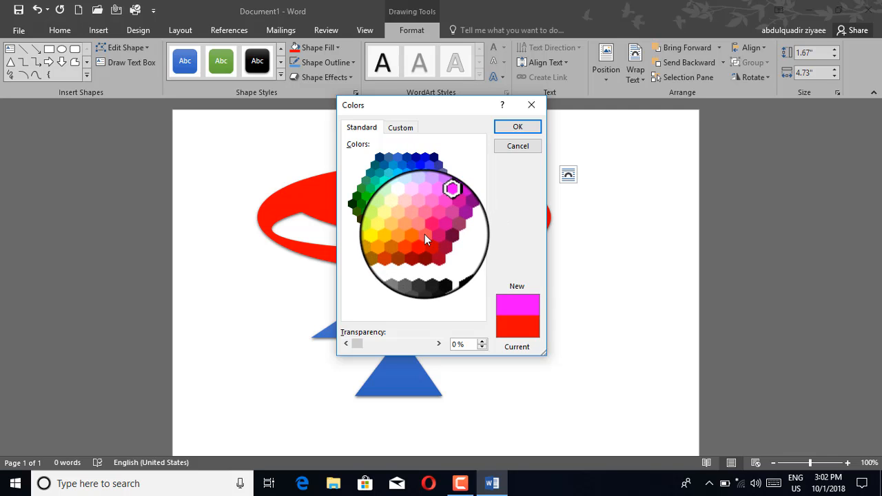
pyautogui.click(427, 226)
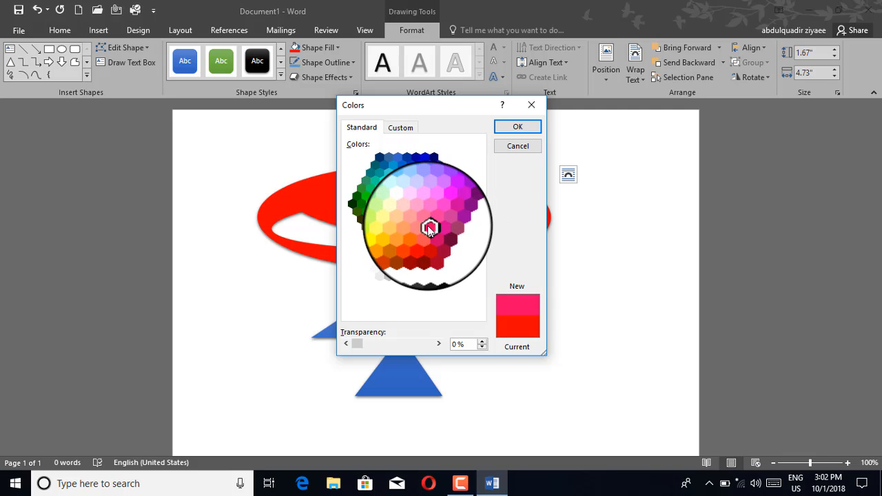
pyautogui.click(510, 127)
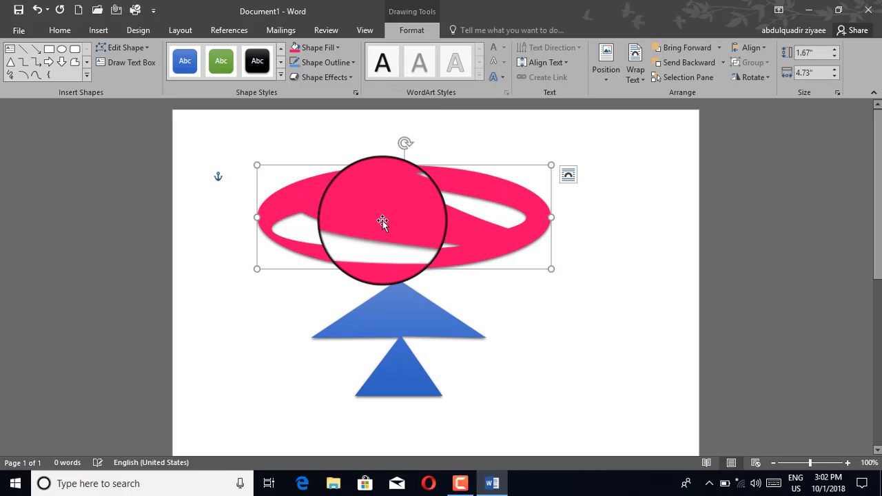
# Fill the "no" symbol with the Kaaba picture 1532855786279.png from the TV channel's folder on New Volume (G:), working offline
pyautogui.click(316, 53)
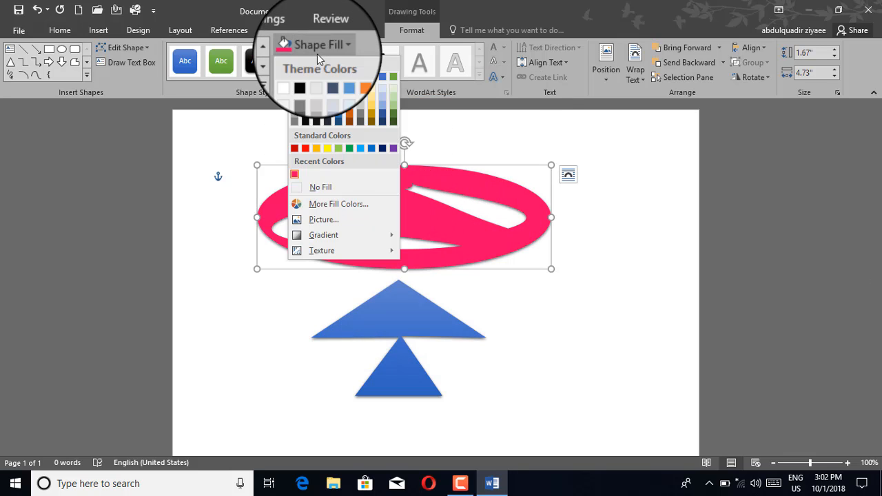
pyautogui.click(320, 226)
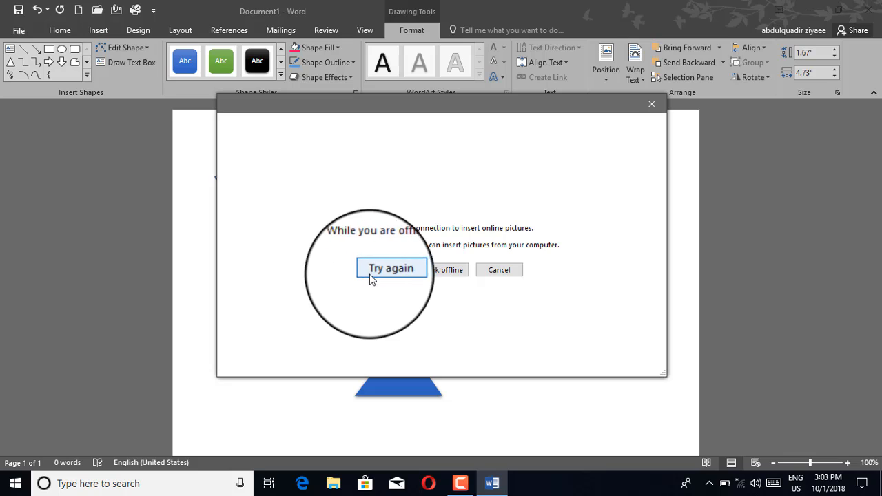
pyautogui.click(443, 271)
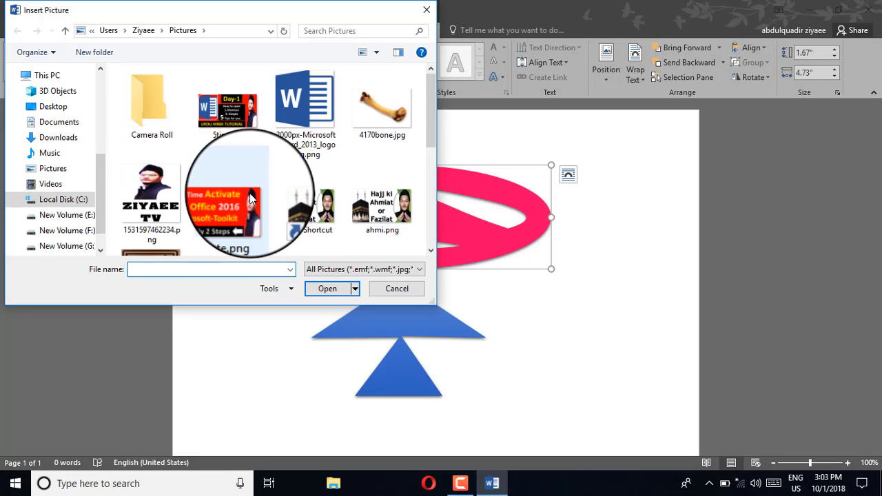
pyautogui.scroll(-3, 254, 195)
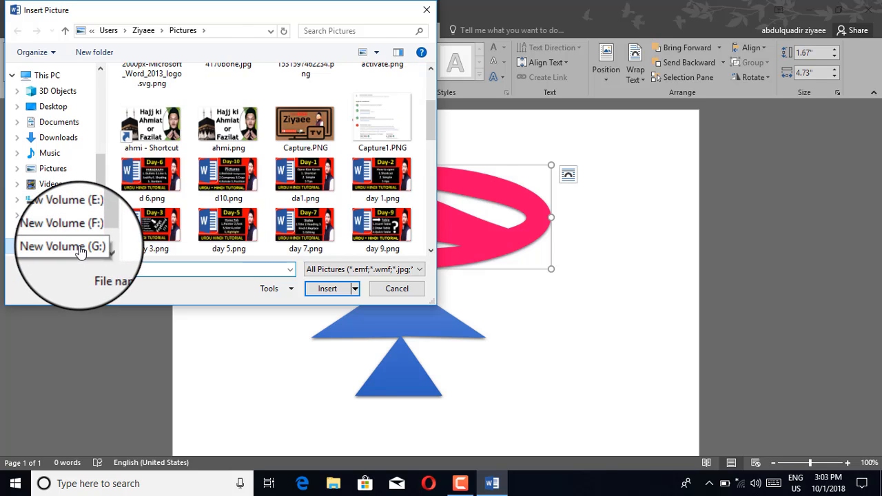
pyautogui.click(79, 248)
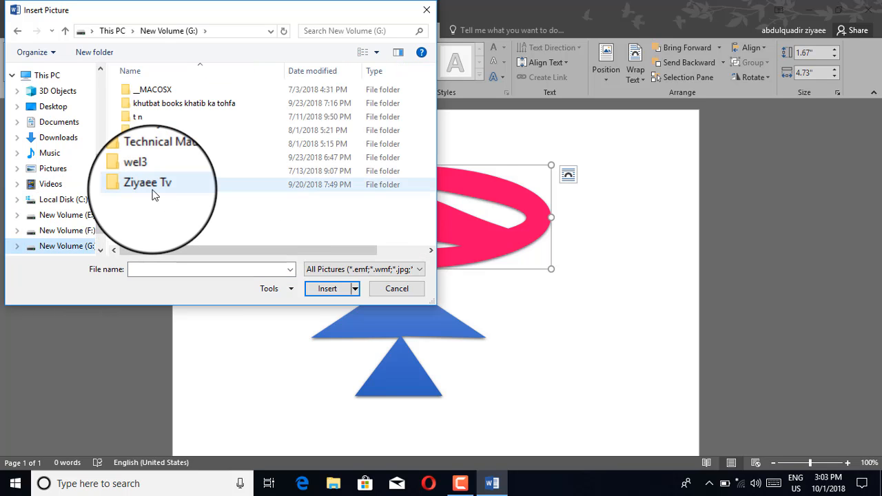
pyautogui.click(152, 191)
pyautogui.doubleClick(153, 191)
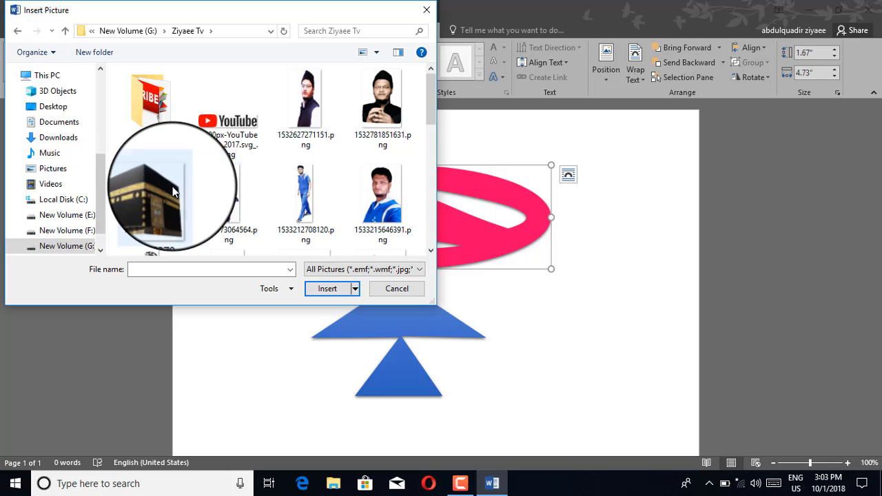
pyautogui.click(164, 201)
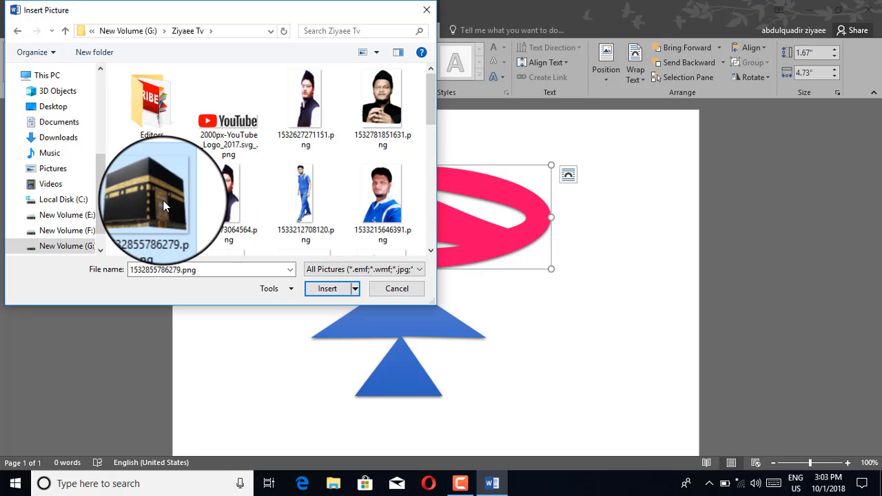
pyautogui.click(328, 288)
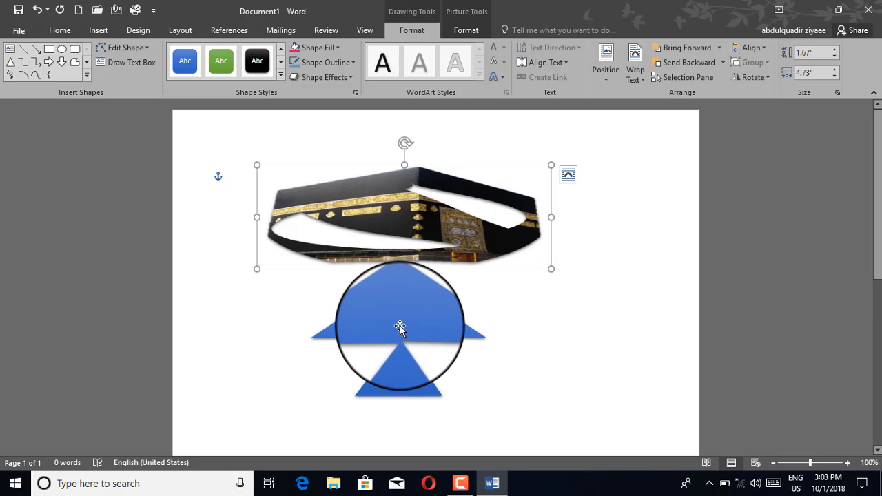
# Fill the double-triangle shape with the Indian flag picture 1534185043860.png from the TV channel's folder on New Volume (G:), working offline
pyautogui.click(399, 327)
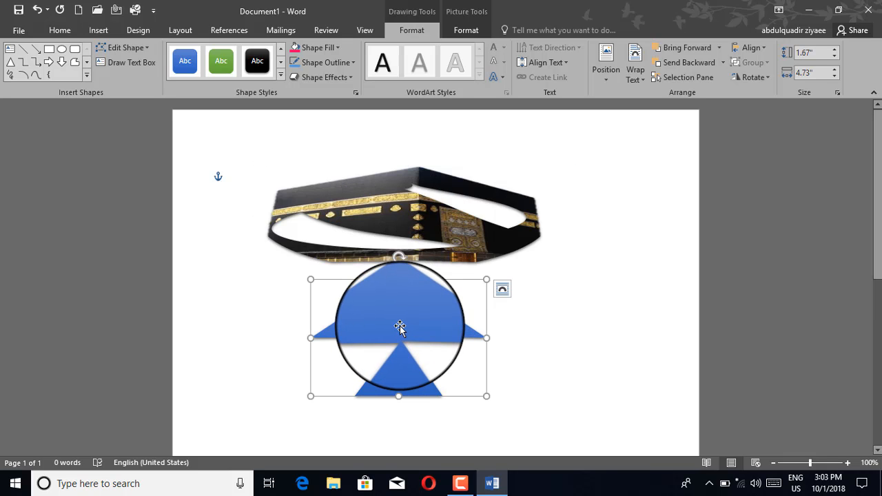
pyautogui.click(309, 49)
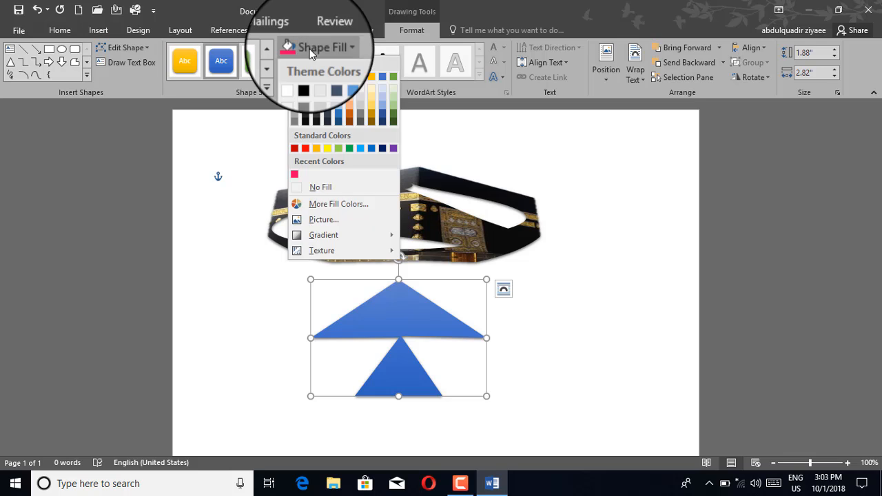
pyautogui.click(328, 218)
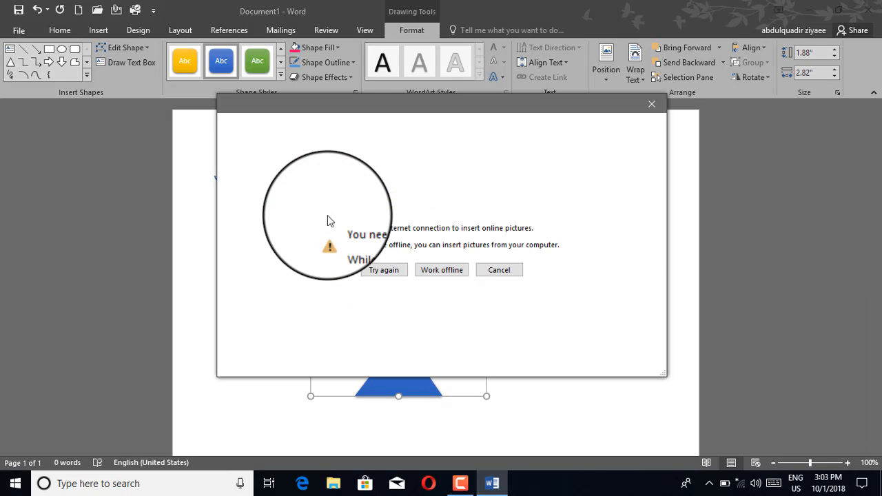
pyautogui.click(431, 270)
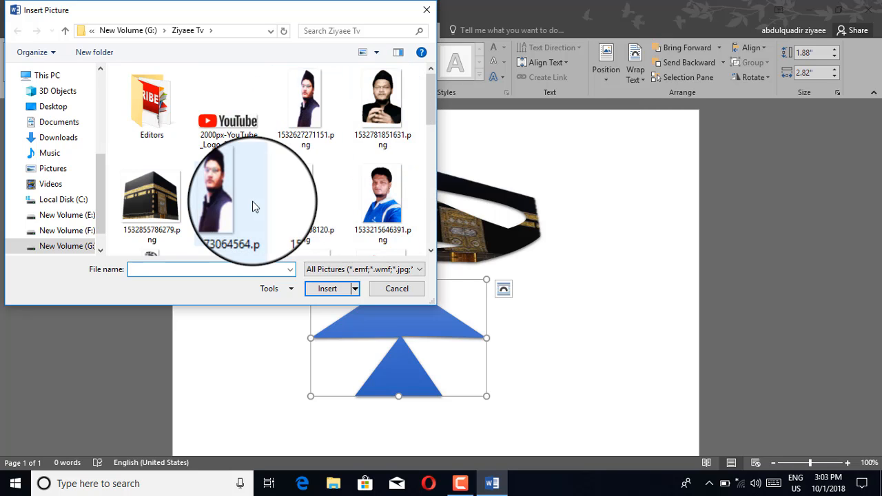
pyautogui.scroll(-1, 255, 207)
pyautogui.scroll(-2, 255, 207)
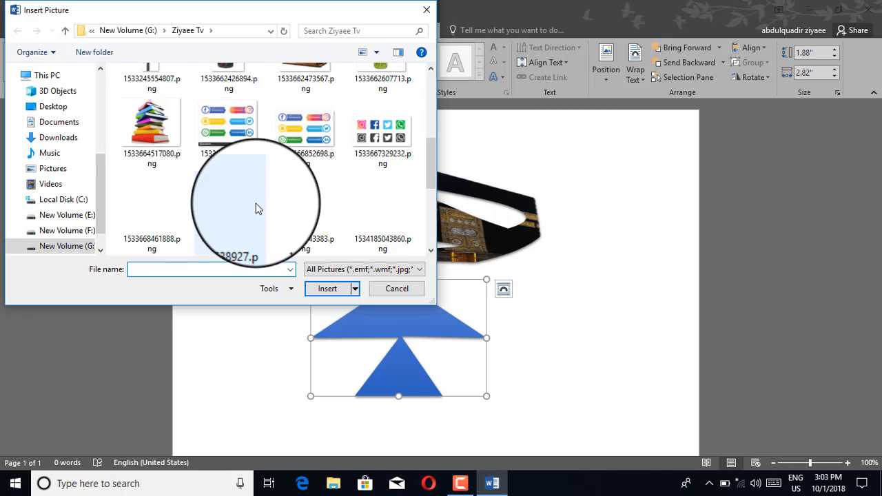
pyautogui.click(363, 212)
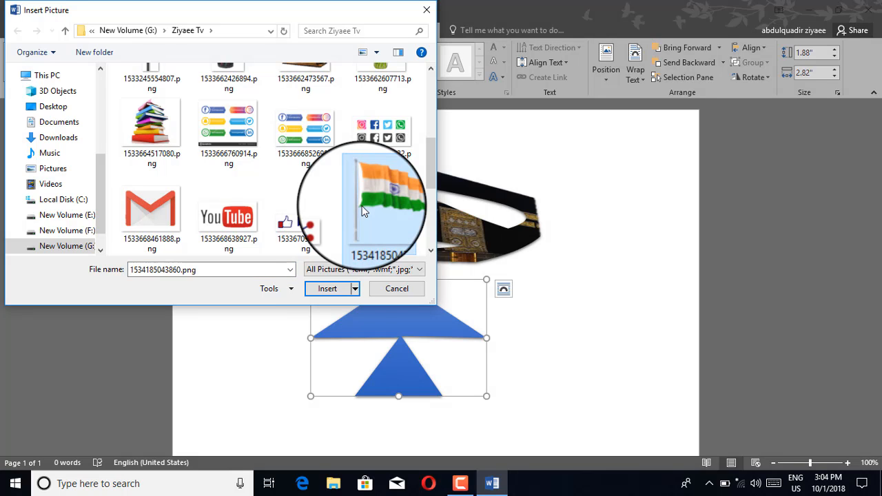
pyautogui.click(327, 290)
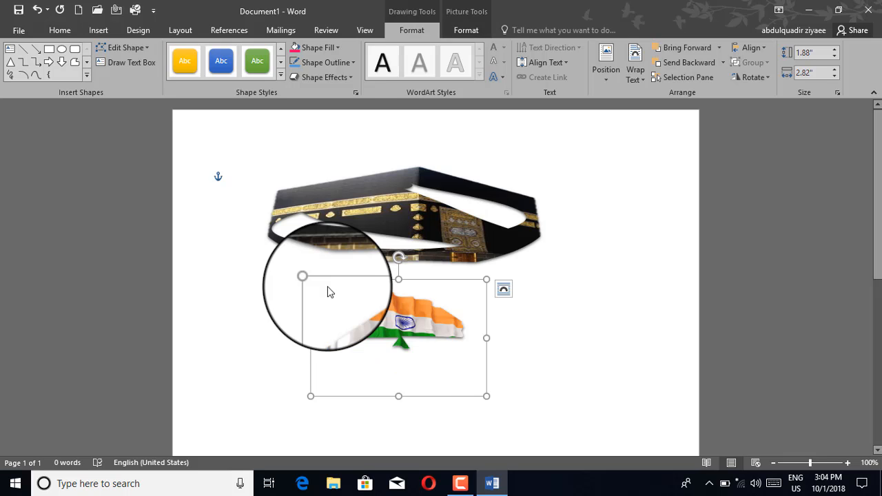
# Fill the "no" symbol with the blue dark-variation gradient that darkens from its left edge to its right edge
pyautogui.click(364, 228)
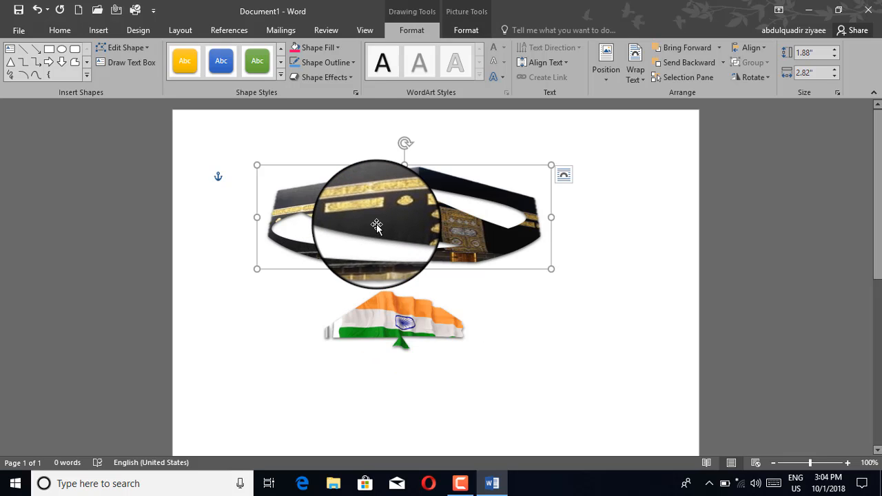
pyautogui.click(318, 48)
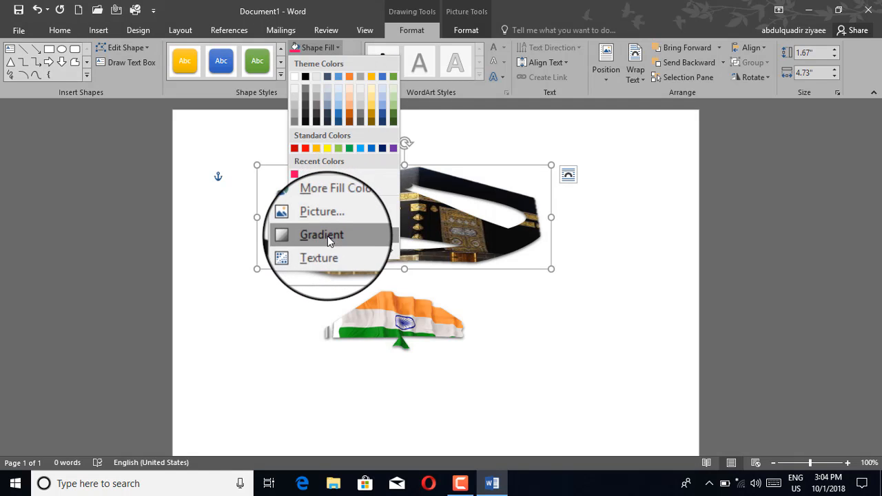
pyautogui.moveTo(328, 236)
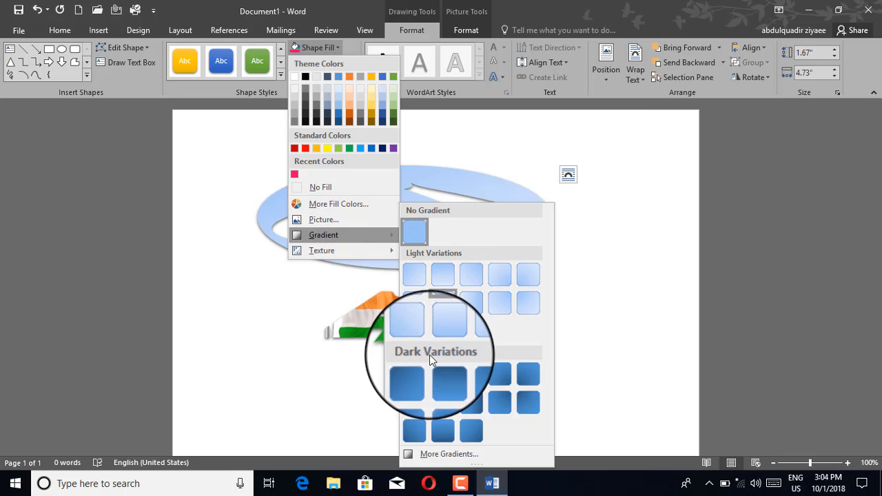
pyautogui.click(468, 406)
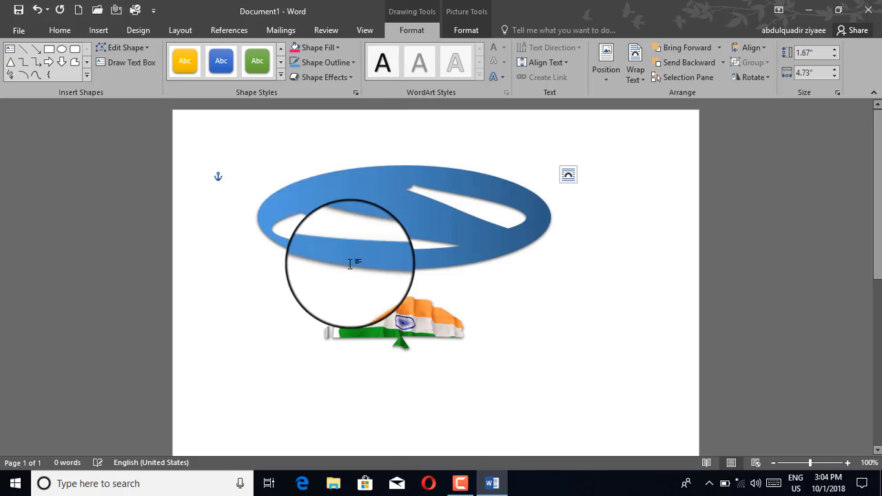
# Fill the "no" symbol with the purple texture and the double-triangle shape with the green marble texture
pyautogui.click(312, 51)
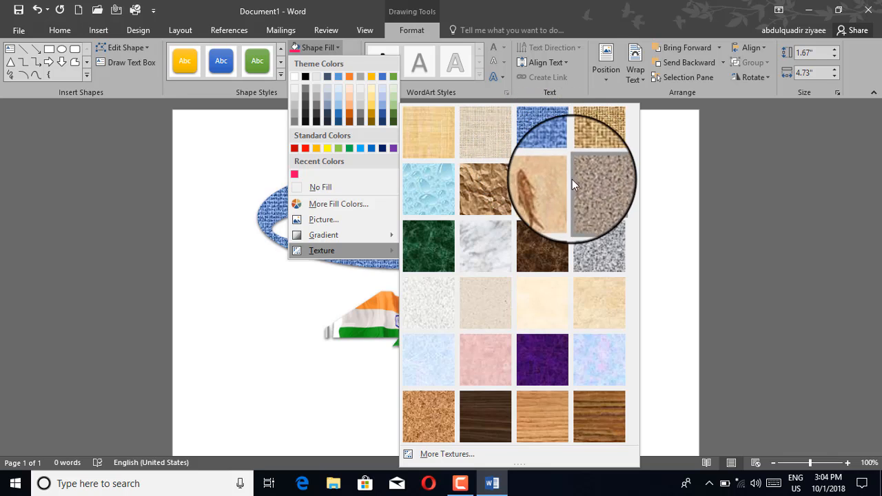
pyautogui.click(547, 357)
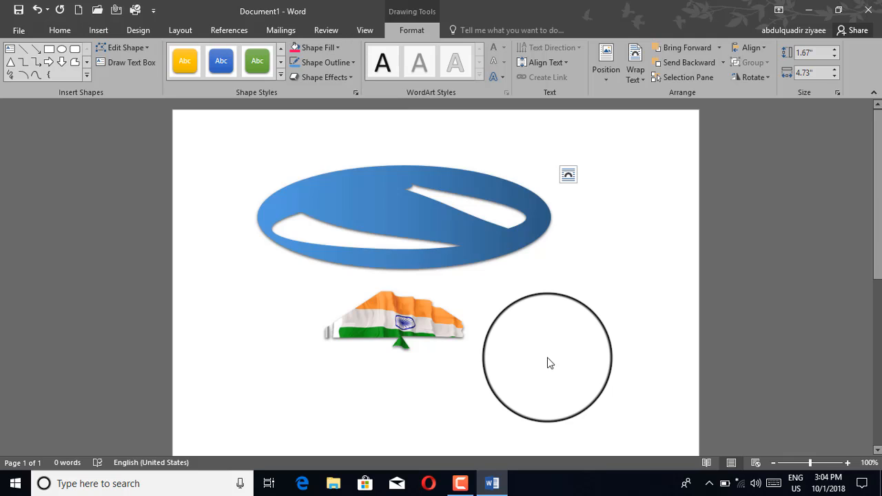
pyautogui.click(401, 327)
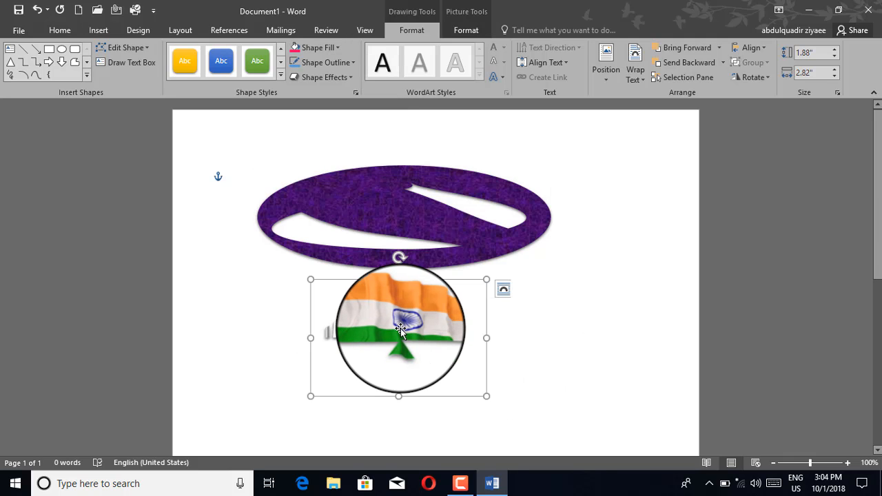
pyautogui.click(321, 51)
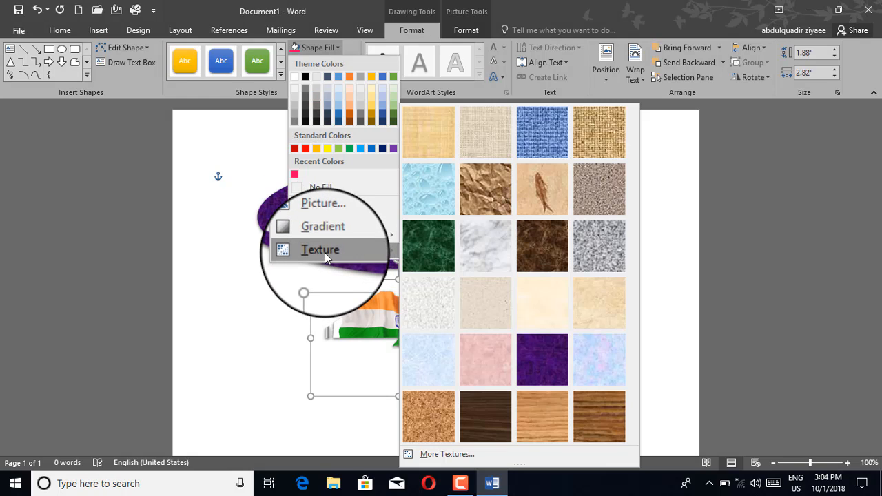
pyautogui.click(417, 250)
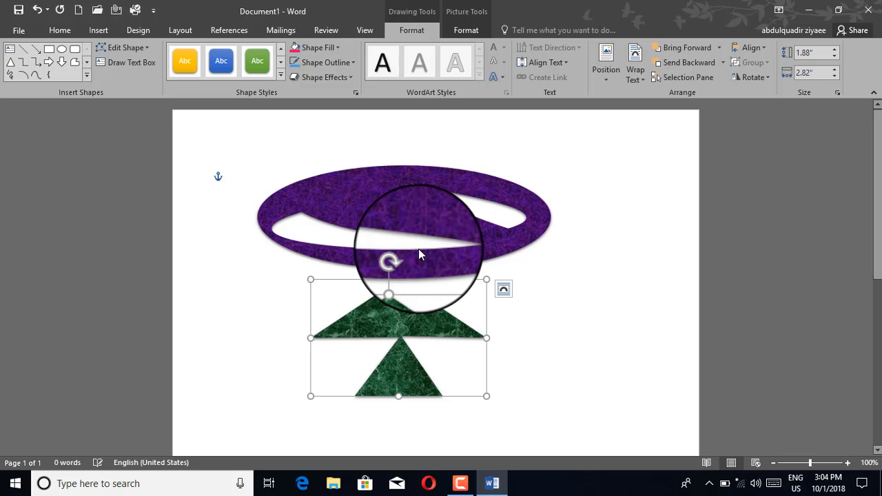
pyautogui.moveTo(418, 253); pyautogui.dragTo(389, 209)
pyautogui.click(391, 268)
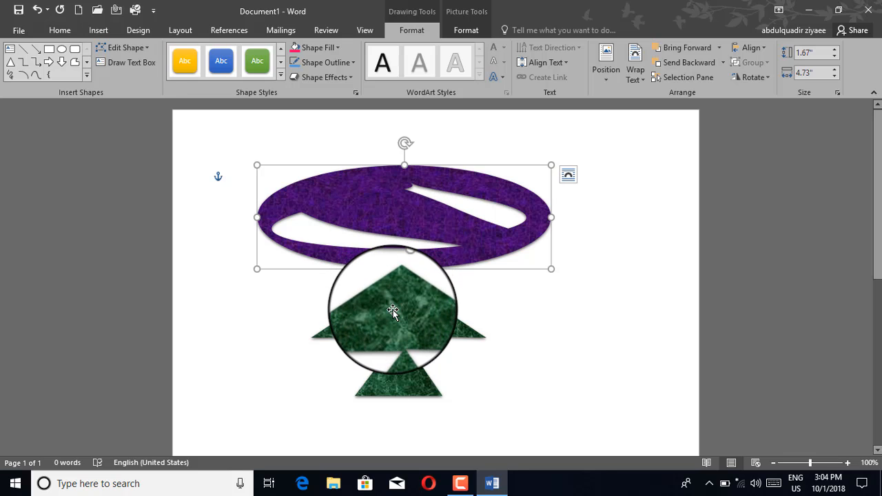
pyautogui.click(394, 310)
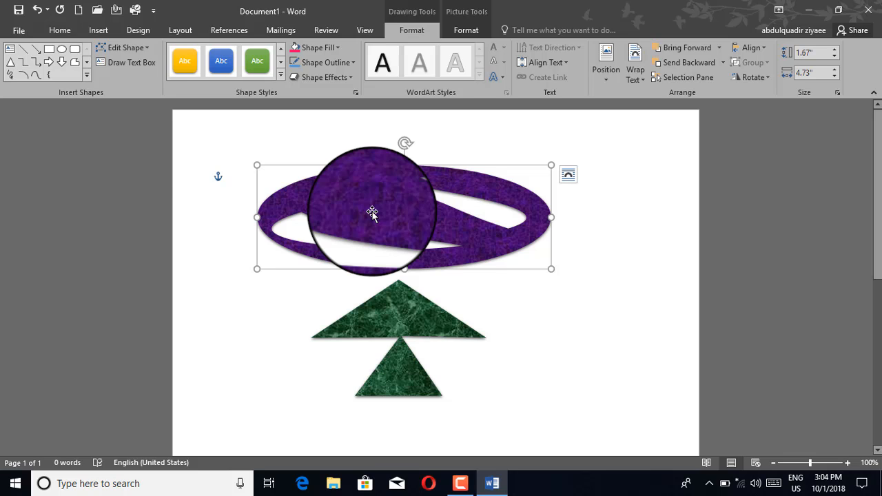
# Draw a text box about 2.67" high and 1.49" wide beside the shapes, with the lines Ergherhrr, Rher, Hreh and Rherh
pyautogui.click(121, 64)
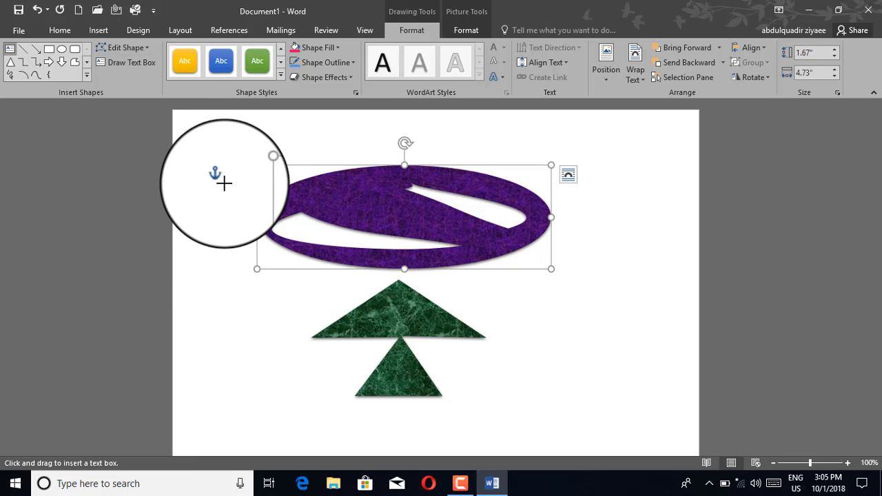
pyautogui.moveTo(596, 202); pyautogui.dragTo(687, 367)
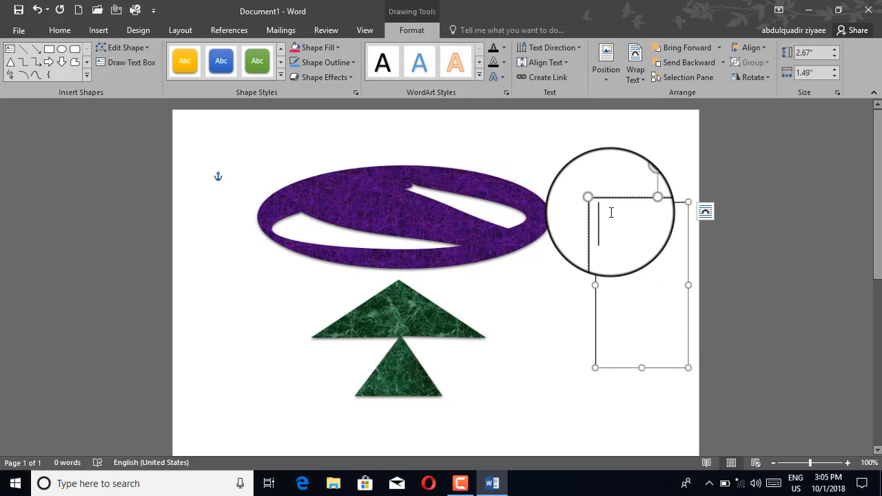
pyautogui.write('erg')
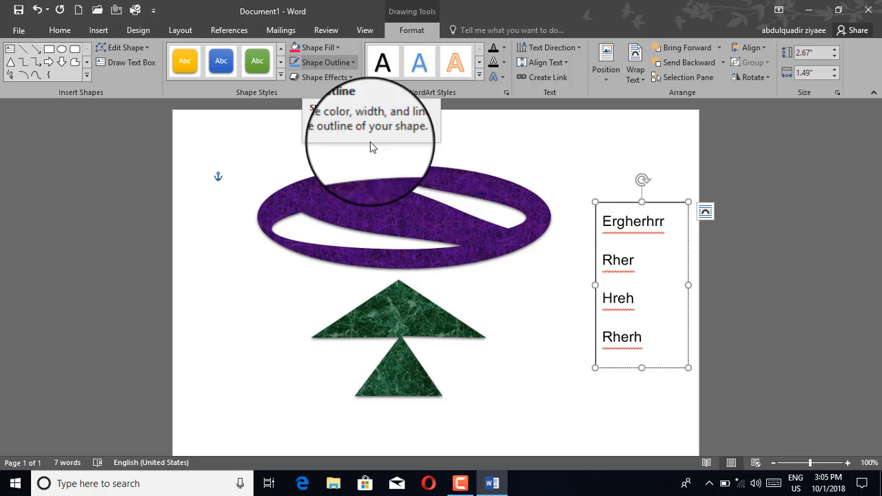
# Give the purple "no" symbol a standard red outline, and remove that outline again
pyautogui.click(375, 187)
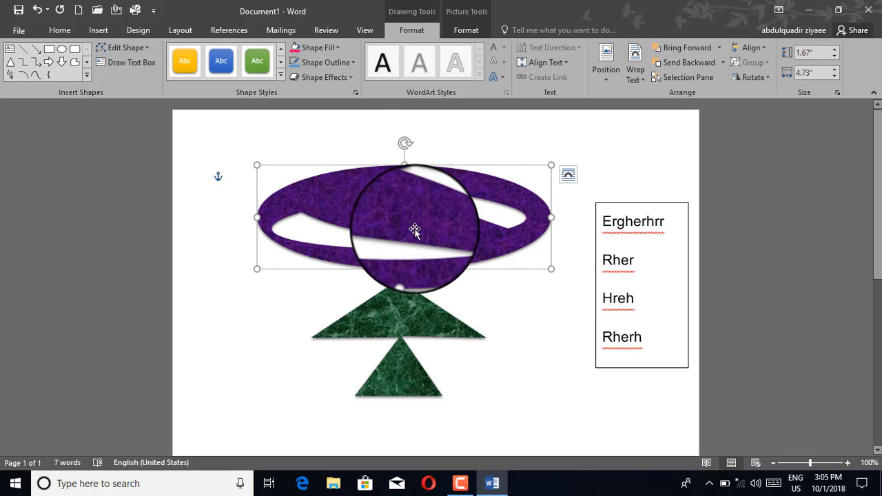
pyautogui.click(317, 66)
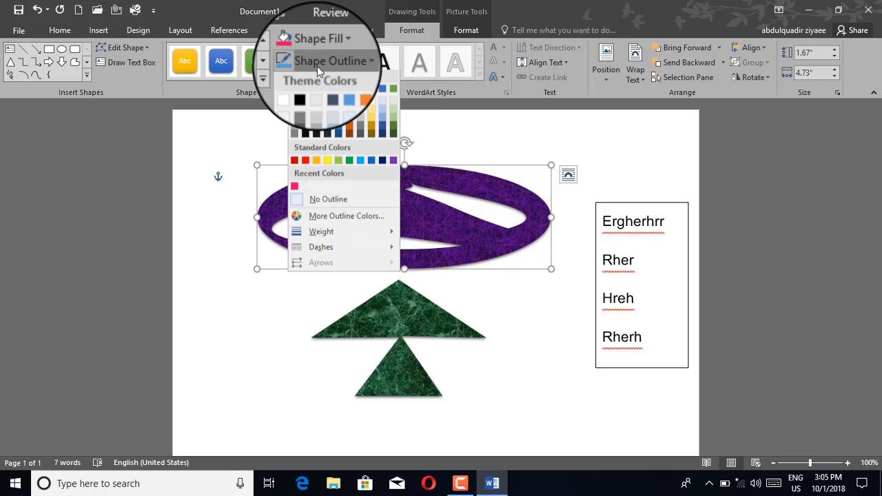
pyautogui.click(305, 165)
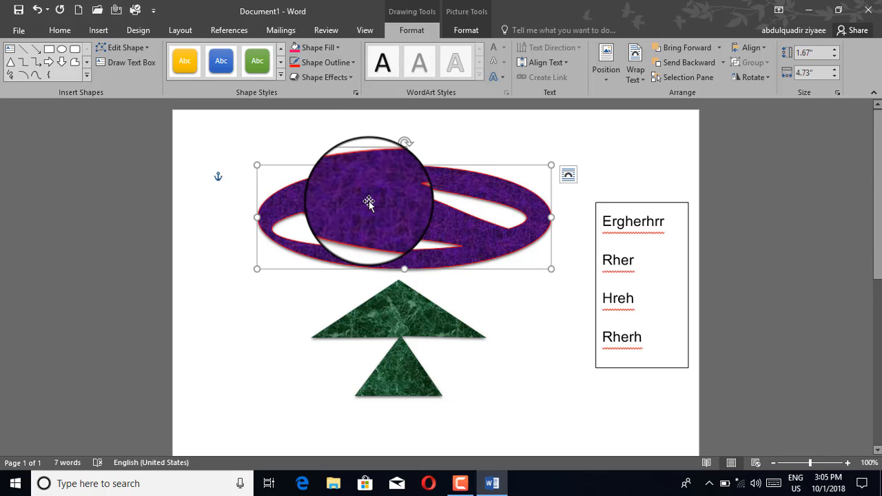
pyautogui.click(329, 62)
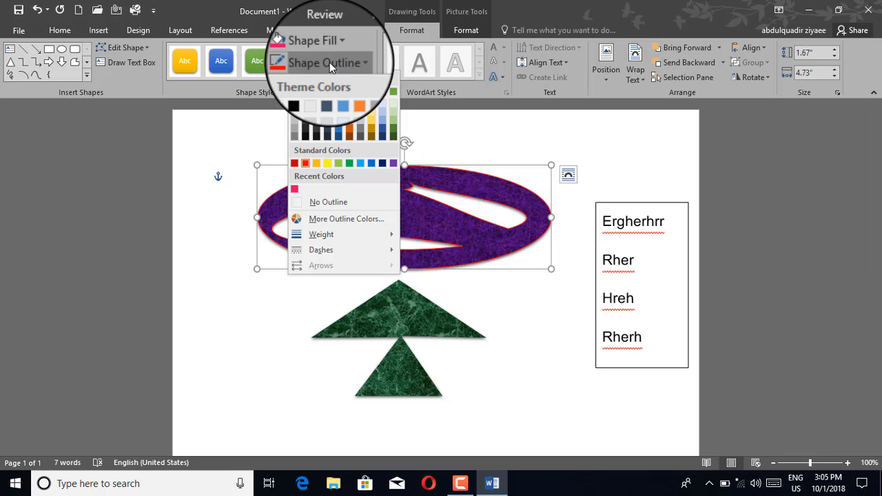
pyautogui.click(317, 202)
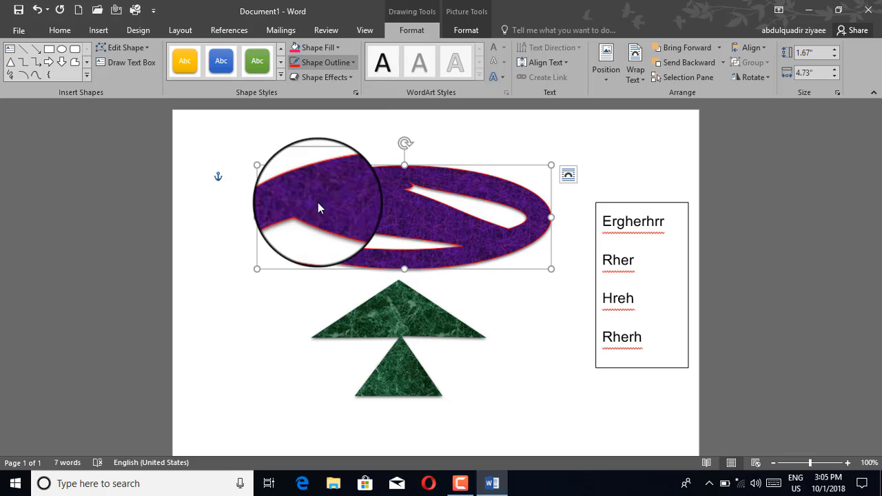
# Outline the purple "no" symbol in standard yellow with a 6 pt line weight
pyautogui.click(323, 61)
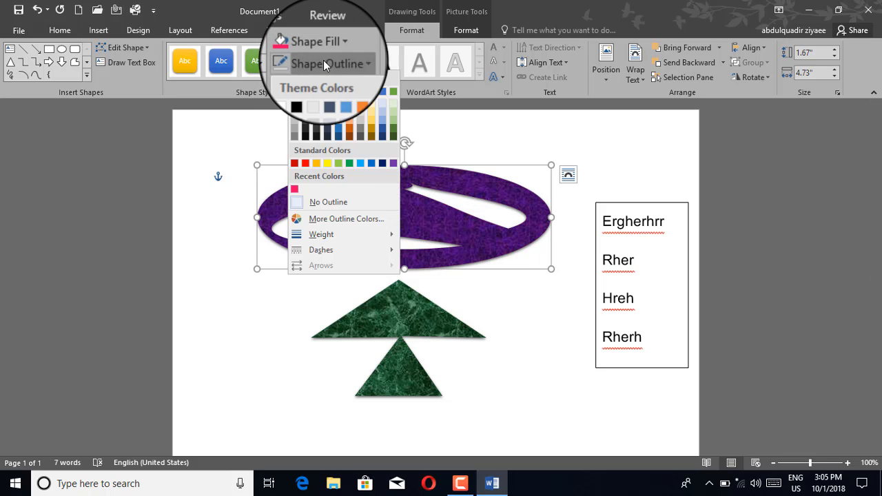
pyautogui.click(328, 164)
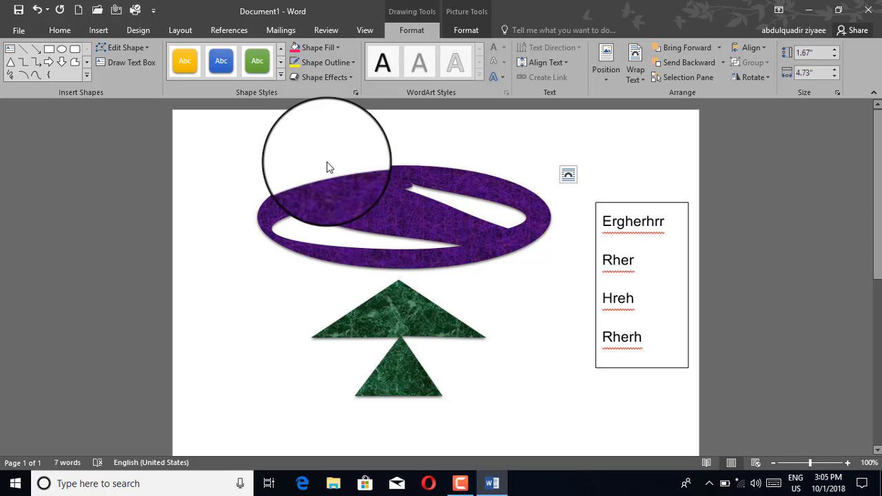
pyautogui.click(318, 65)
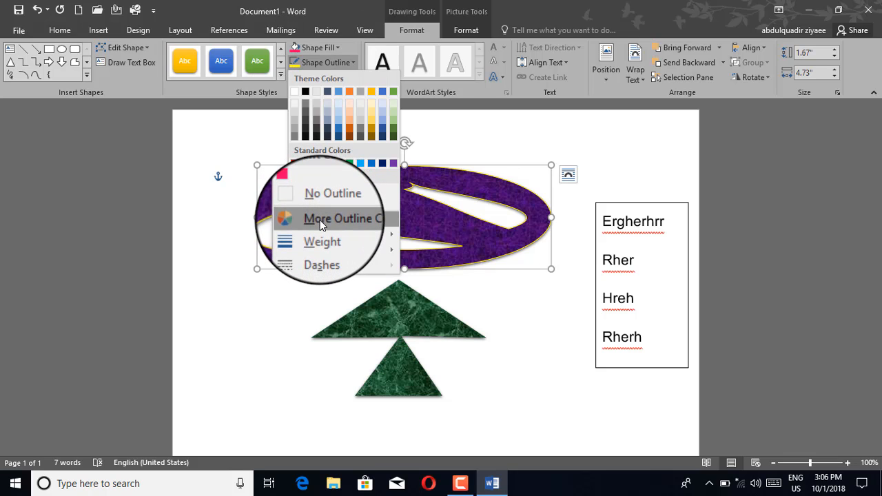
pyautogui.moveTo(322, 234)
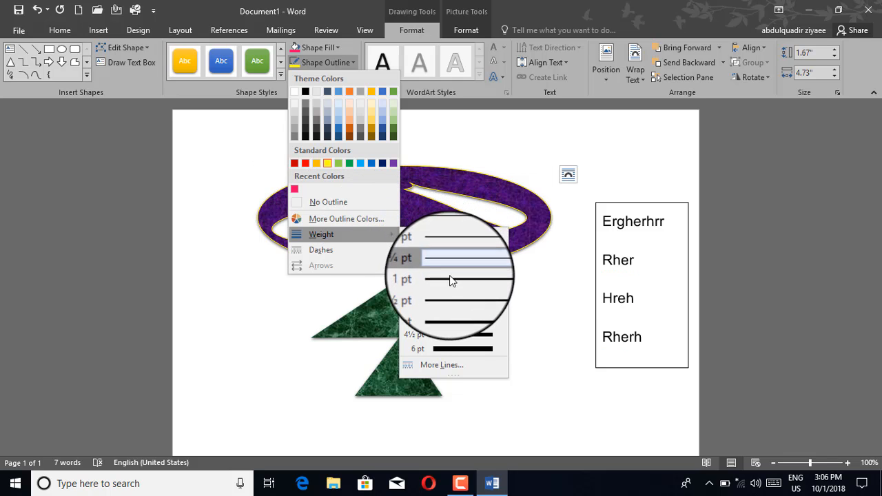
pyautogui.click(460, 352)
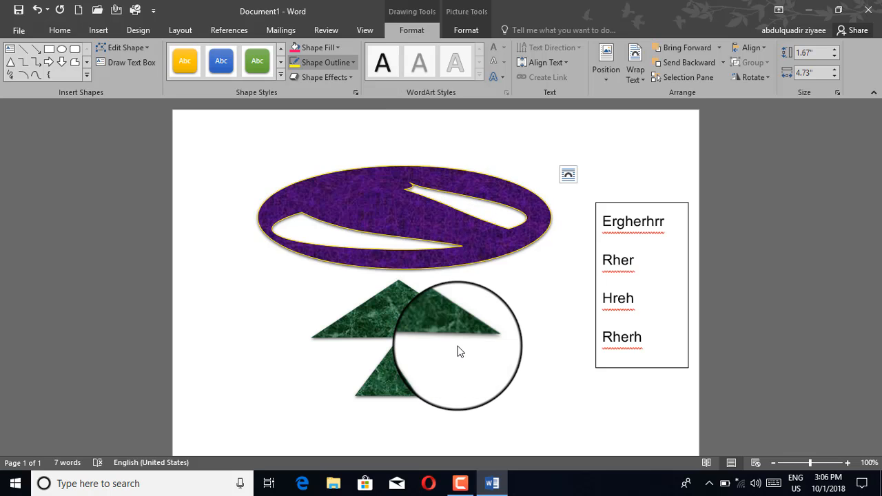
# Switch the "no" symbol's thick outline to standard red and back to standard yellow
pyautogui.click(308, 66)
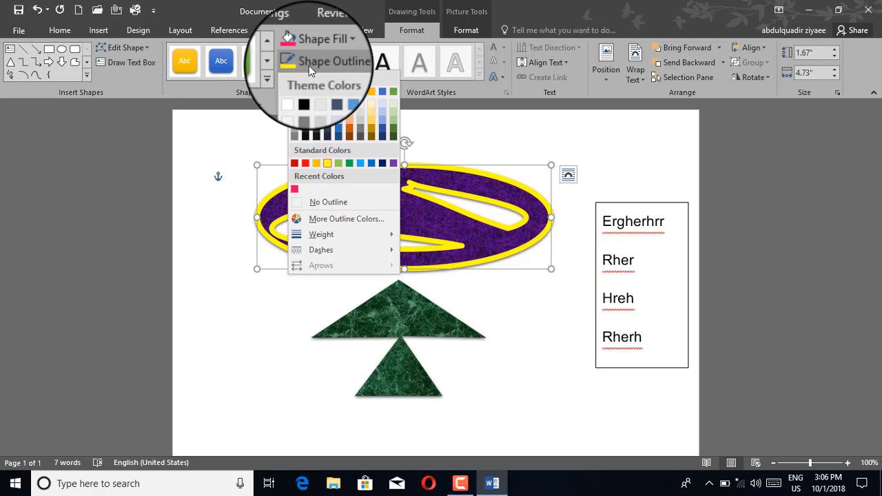
pyautogui.click(306, 156)
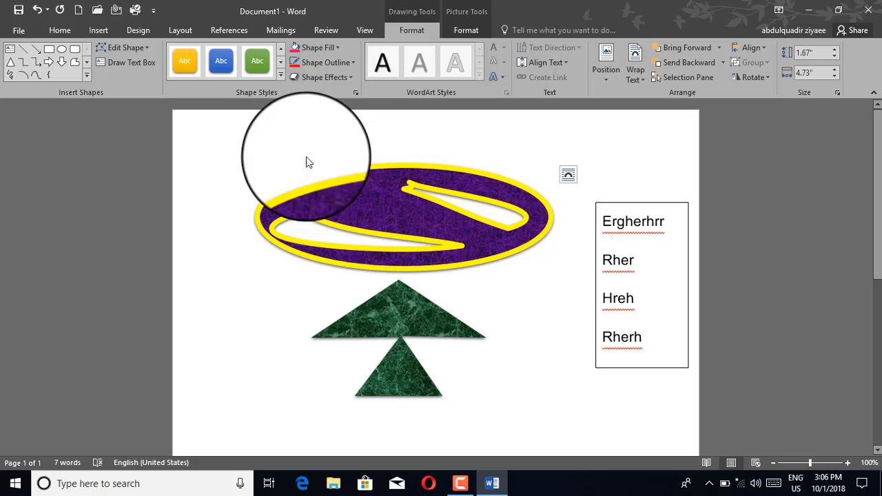
pyautogui.click(318, 61)
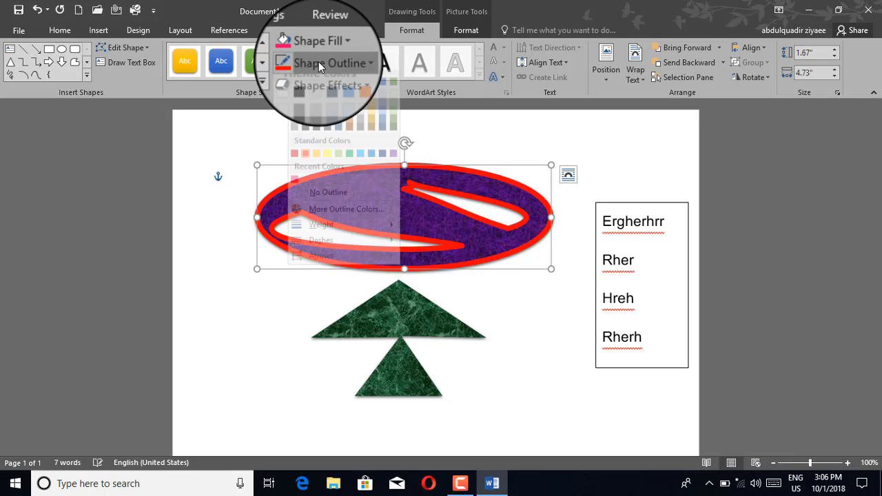
pyautogui.click(327, 166)
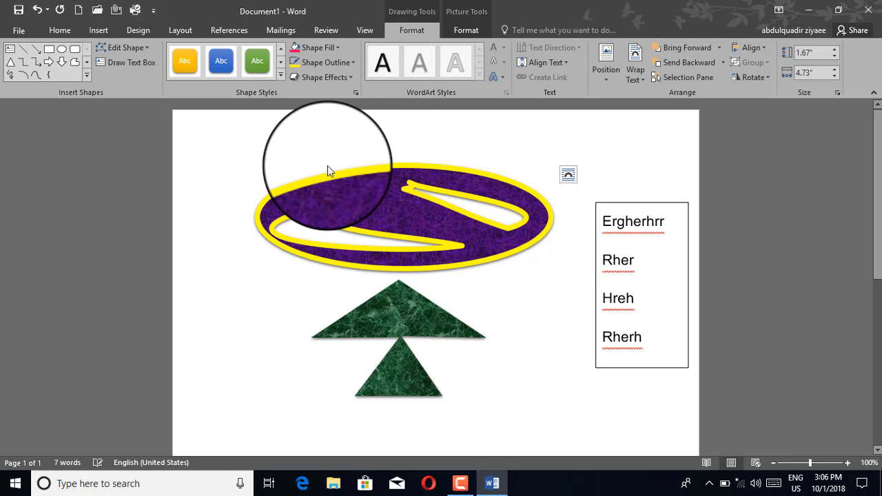
# Change the purple "no" symbol's yellow outline to the square-dot dash style
pyautogui.click(317, 66)
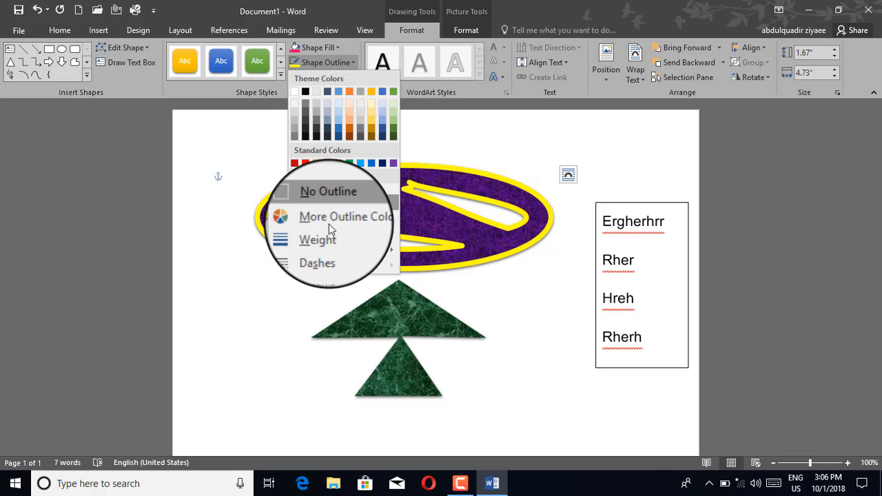
pyautogui.moveTo(328, 249)
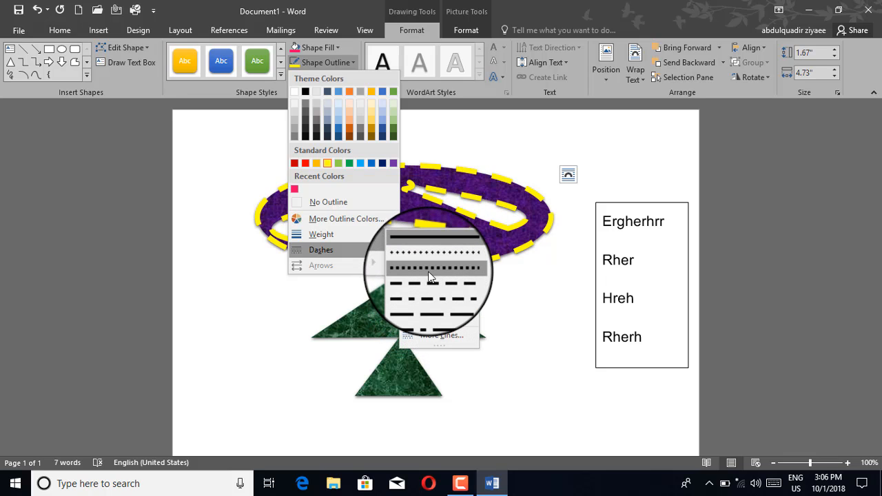
pyautogui.click(428, 276)
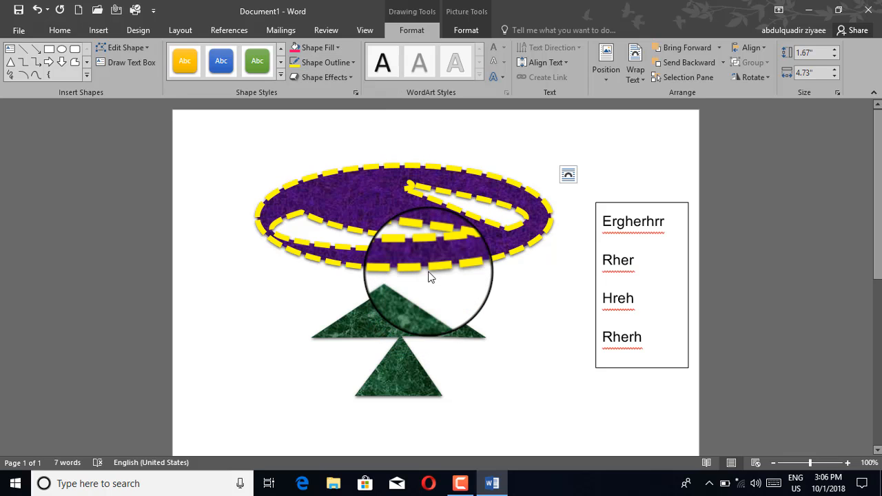
pyautogui.click(316, 63)
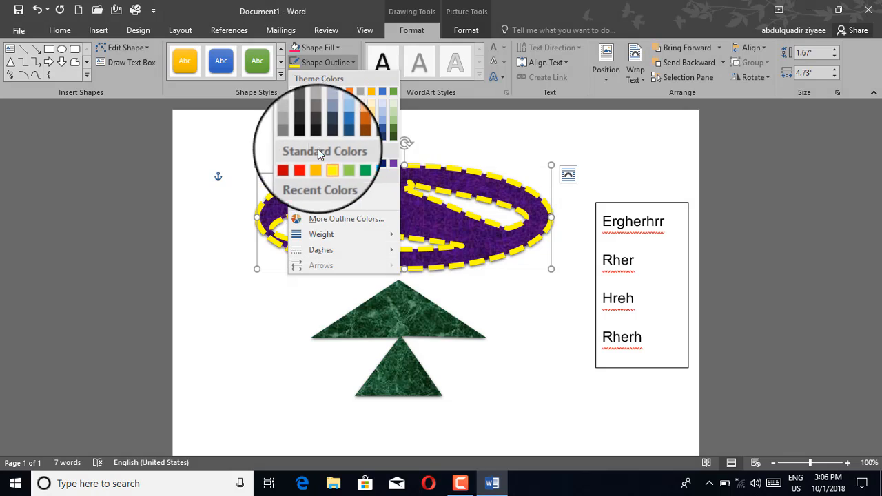
pyautogui.click(306, 106)
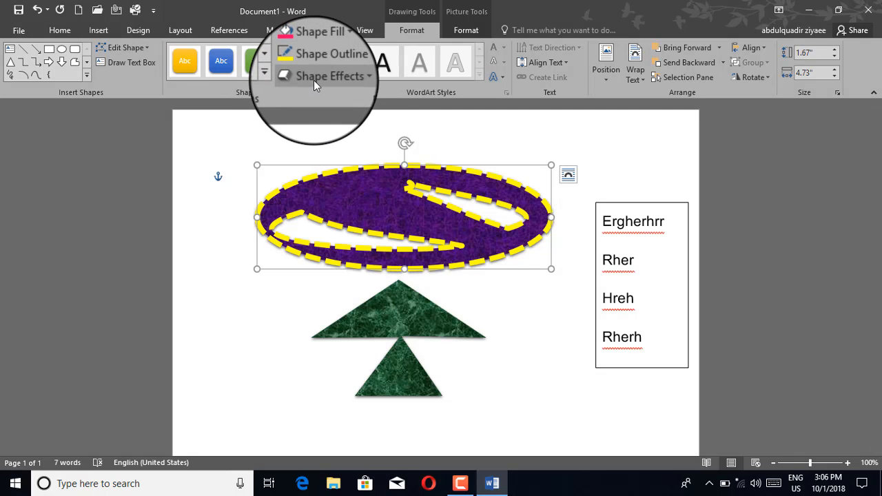
# Apply the last shape effect preset in the third row to the purple "no" symbol
pyautogui.click(313, 77)
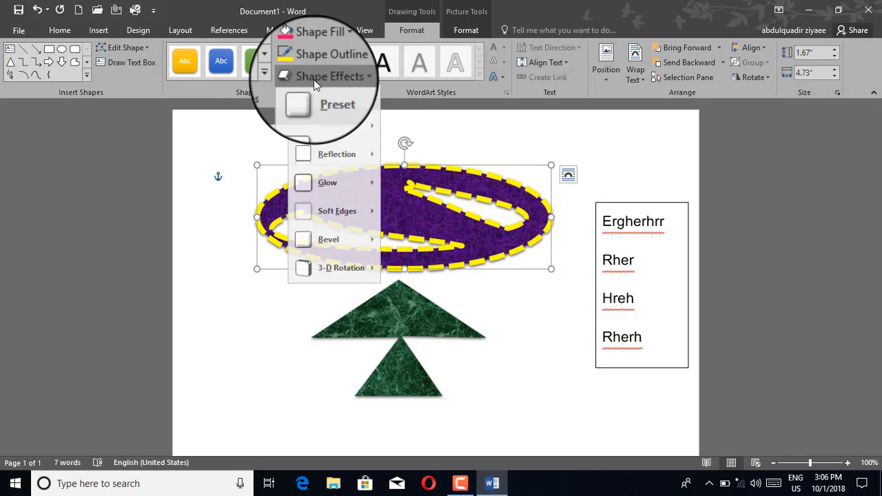
pyautogui.moveTo(323, 101)
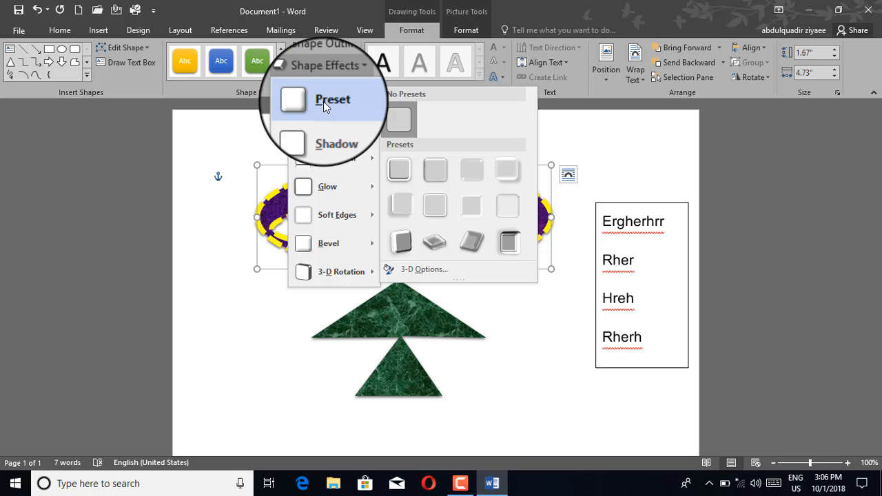
pyautogui.click(517, 256)
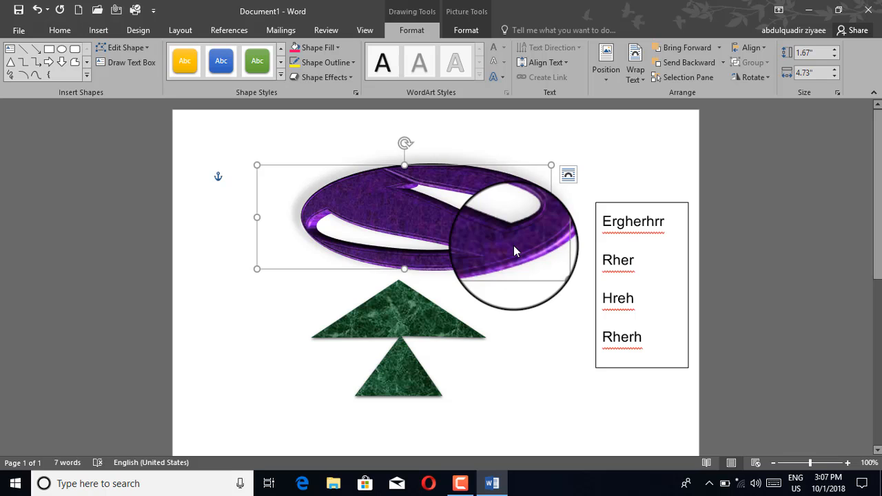
# Give the "no" symbol the second 3-D rotation in the last Perspective row and the second bevel in the first Bevel row
pyautogui.click(325, 81)
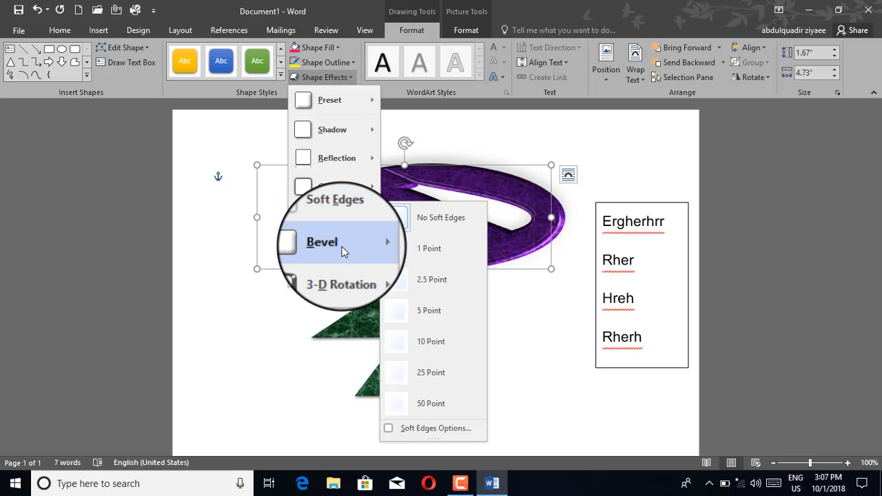
pyautogui.moveTo(346, 271)
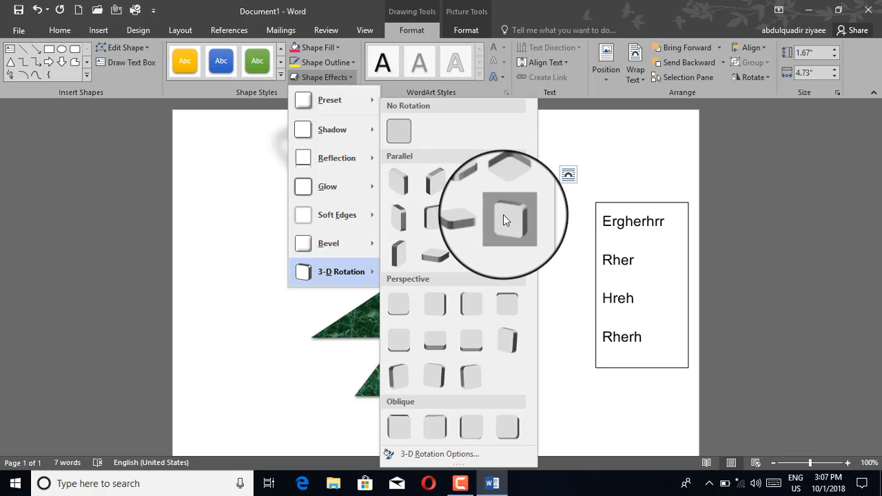
pyautogui.click(440, 378)
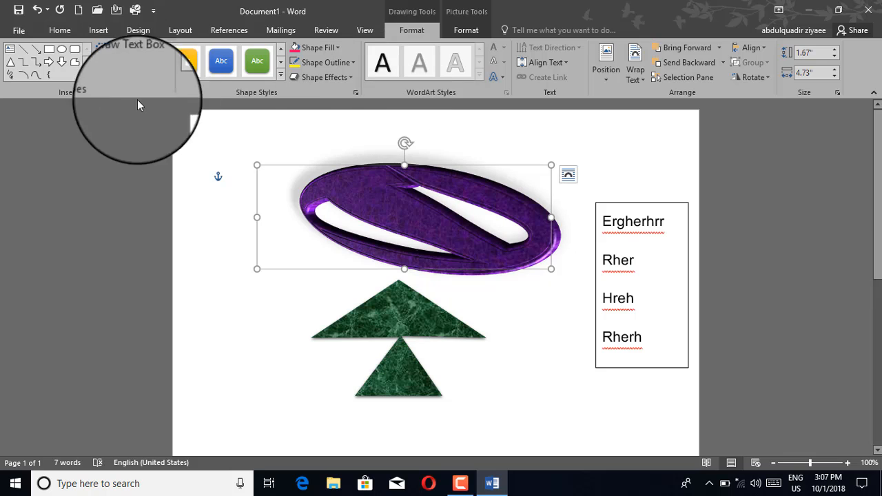
pyautogui.click(313, 75)
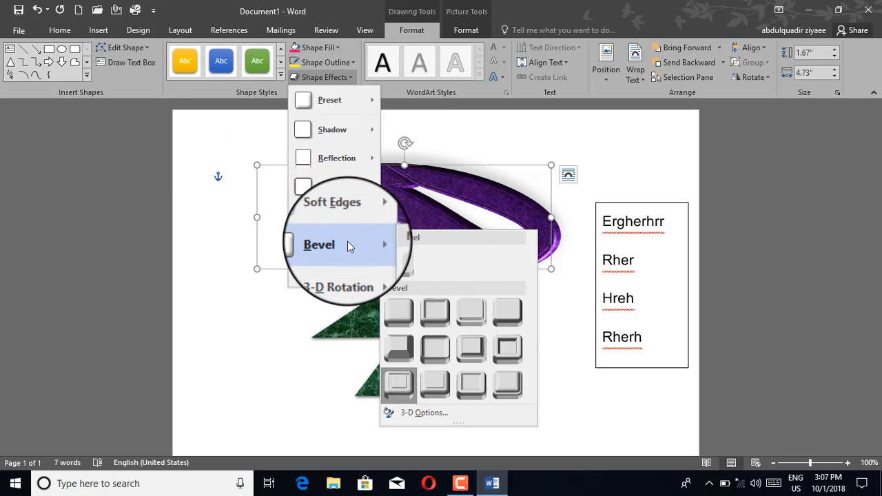
pyautogui.click(444, 315)
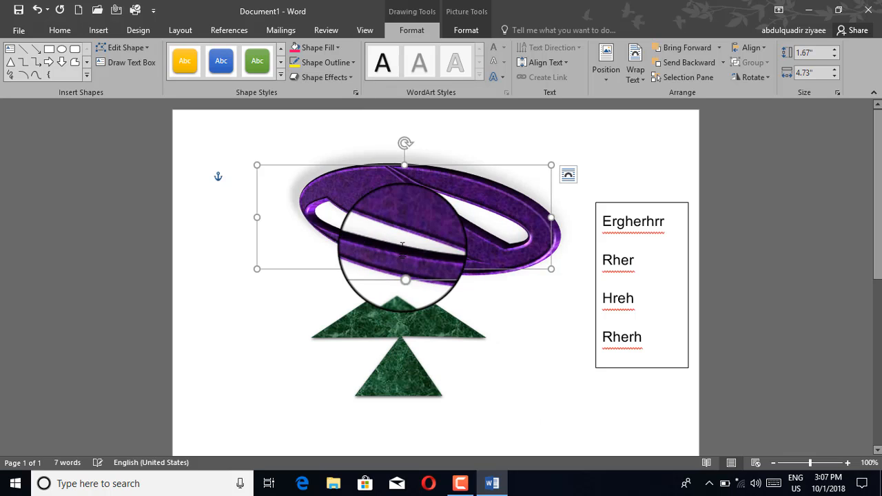
# Add a glow around the purple "no" symbol using the largest darker-blue variation, fifth in the last row
pyautogui.click(314, 79)
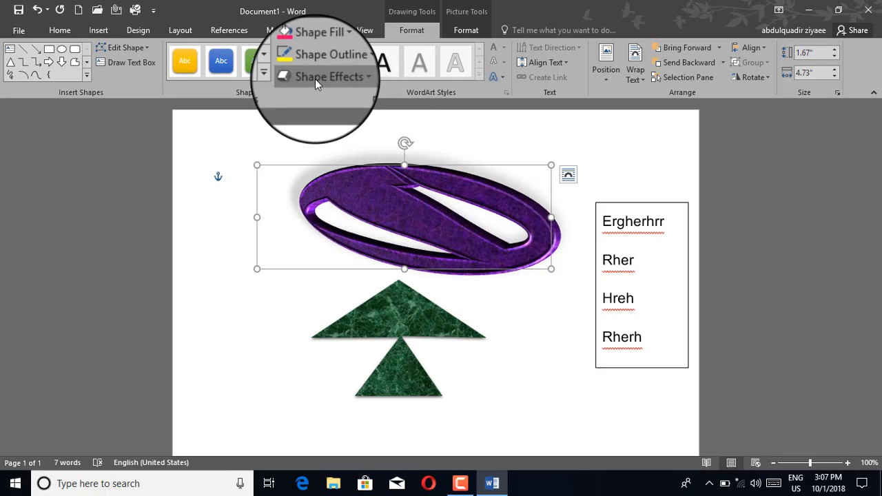
pyautogui.moveTo(350, 218)
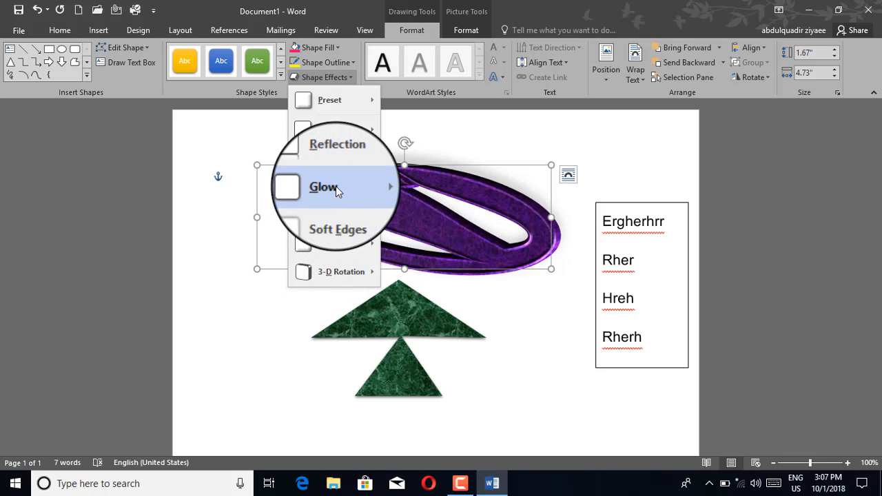
pyautogui.moveTo(359, 188)
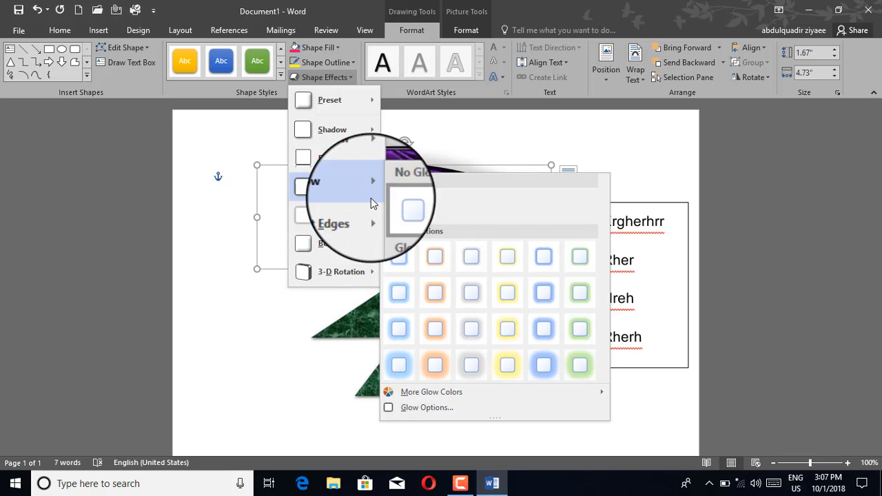
pyautogui.click(551, 370)
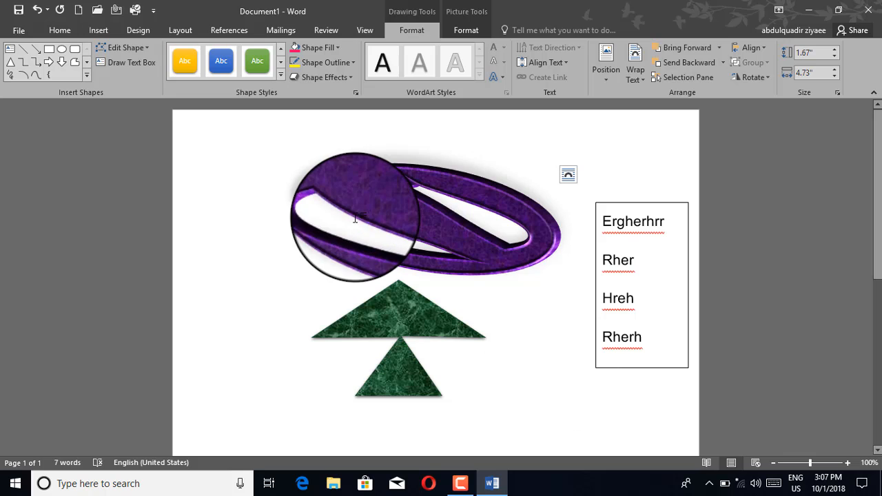
pyautogui.click(322, 75)
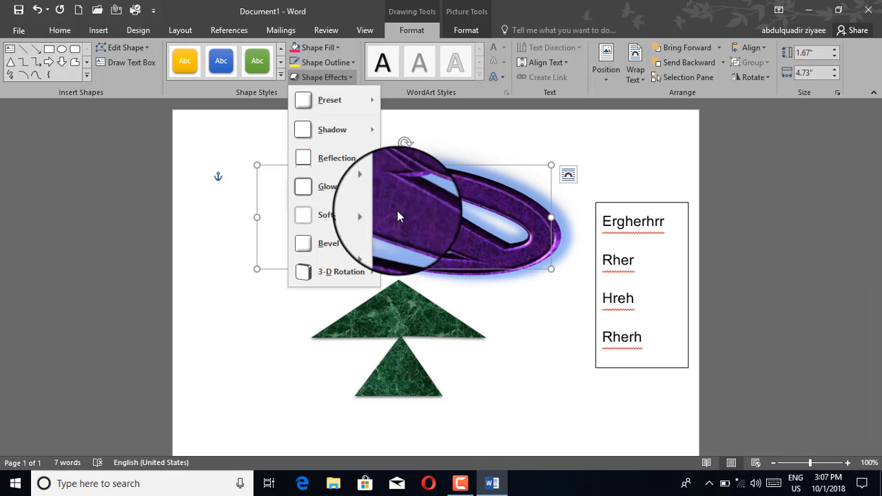
pyautogui.click(425, 247)
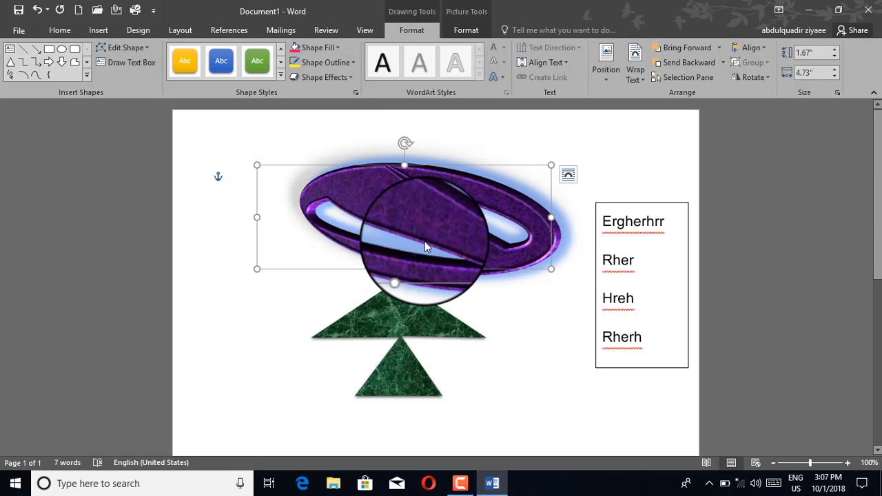